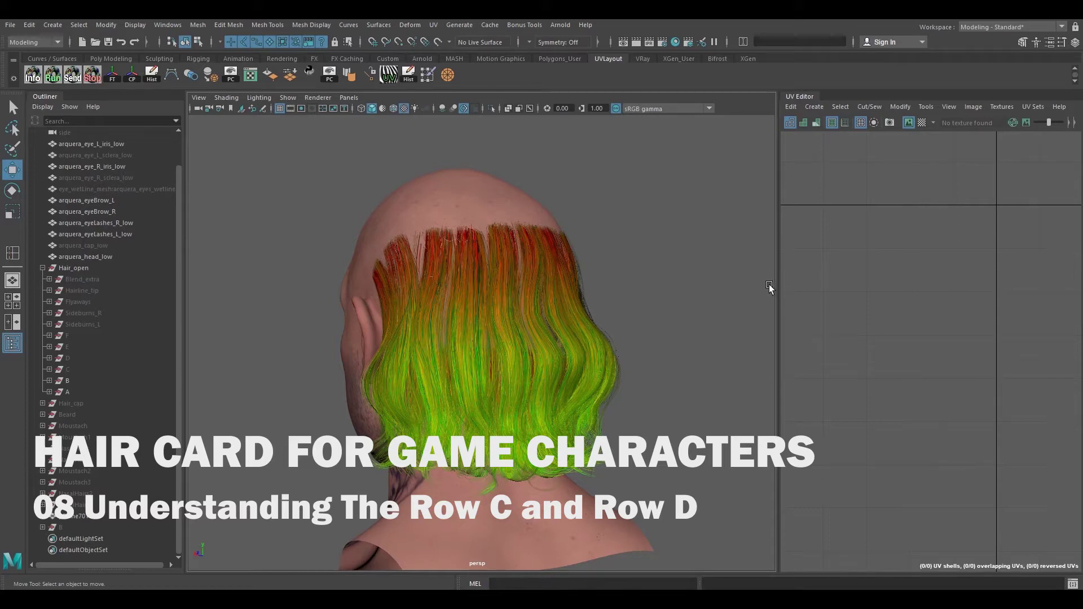
Step: Select hair rows C and D in turn while orbiting to inspect the back and sides
mouse_move(641, 302)
alt+mouse_down()
mouse_move(620, 289)
mouse_move(628, 318)
mouse_move(651, 305)
alt+mouse_up()
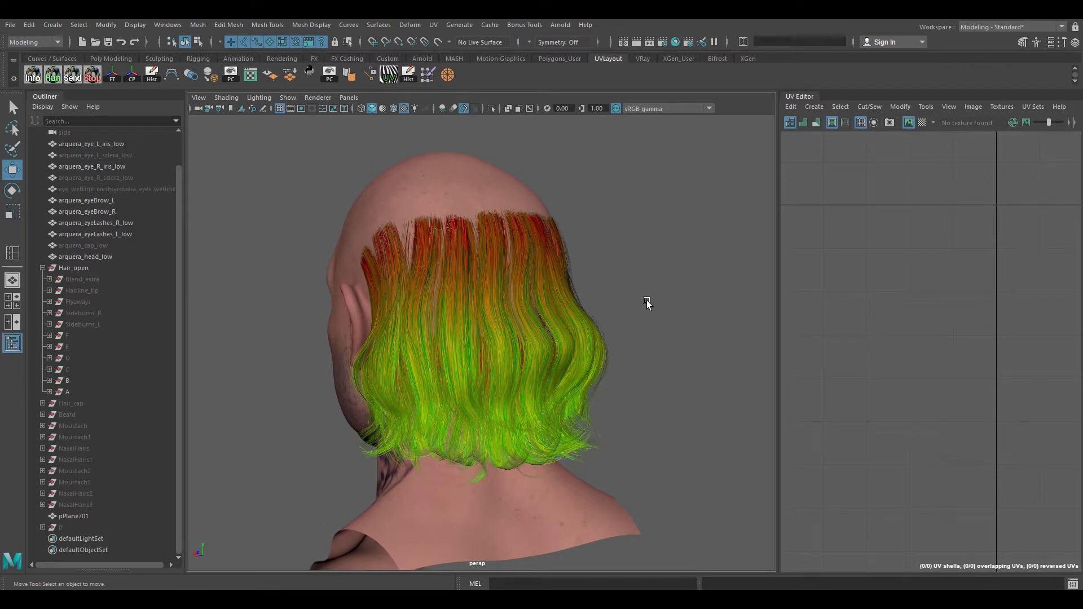
click(75, 370)
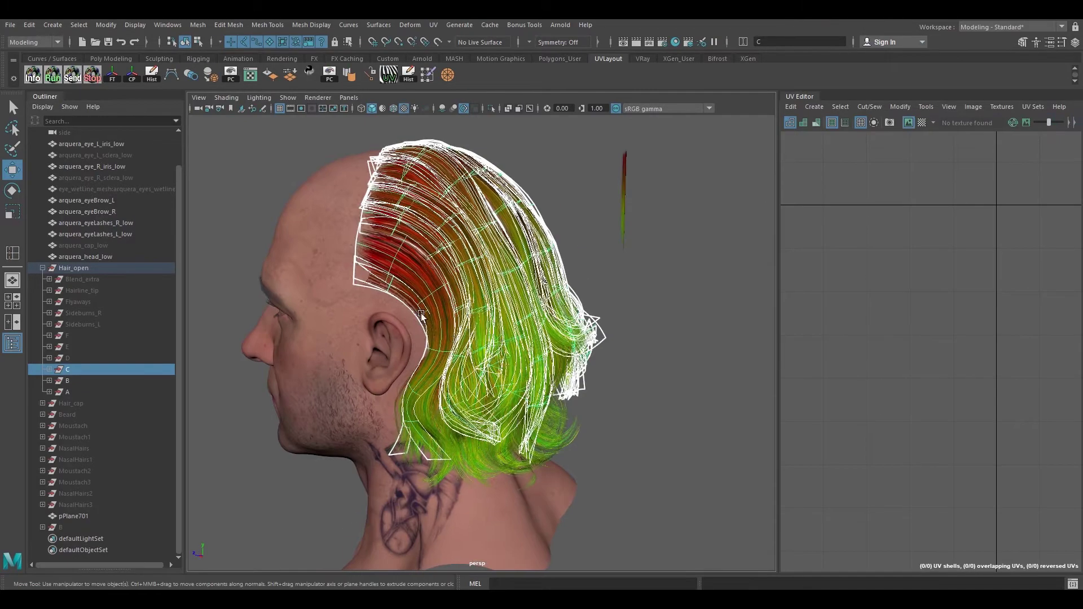
click(611, 299)
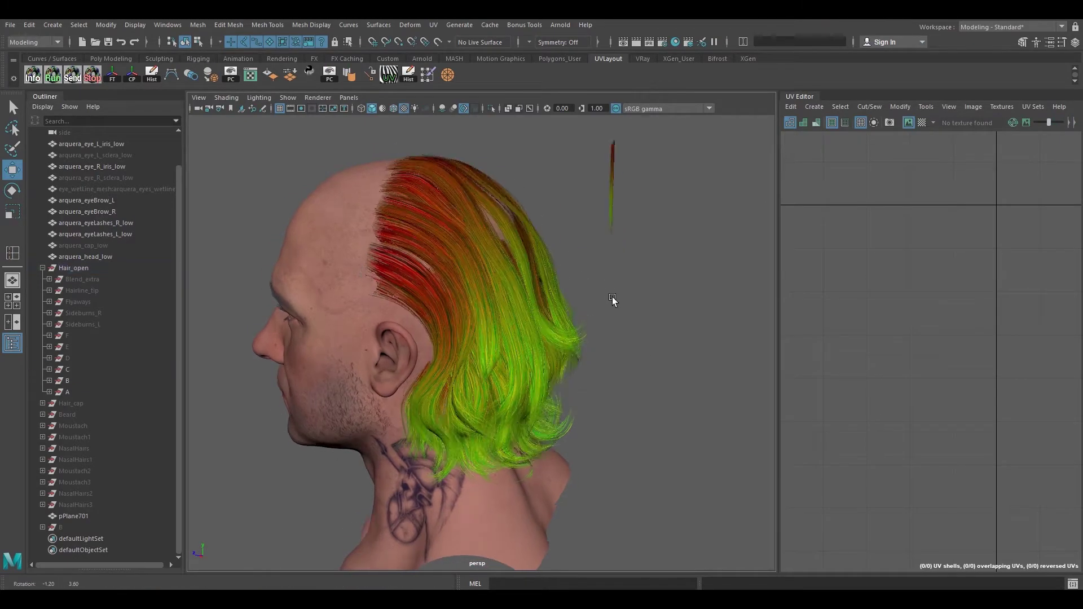
alt+drag(612, 299, 496, 307)
click(77, 358)
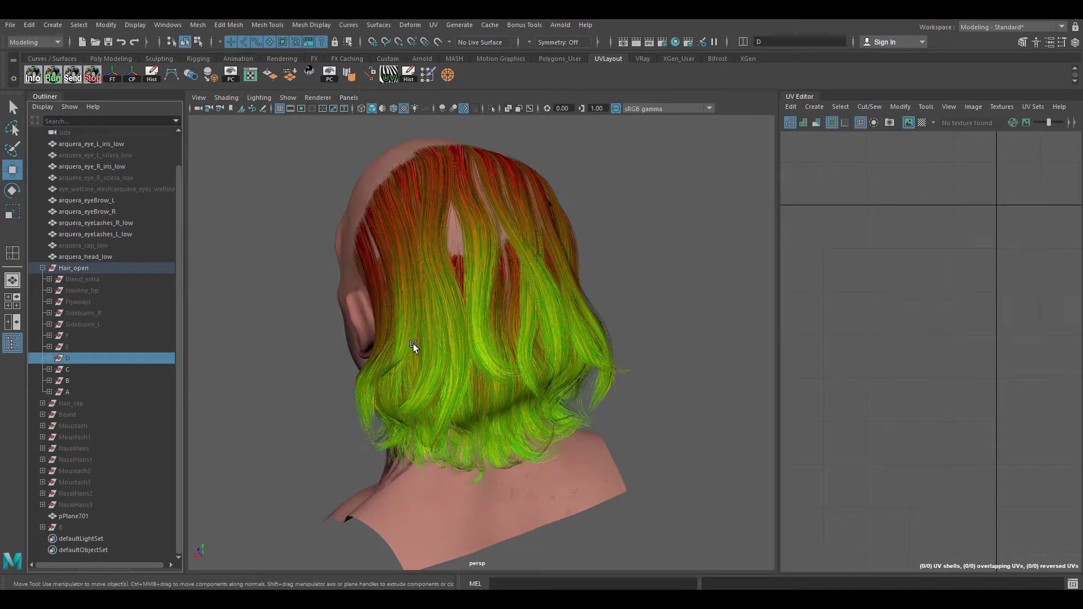
alt+drag(348, 328, 462, 319)
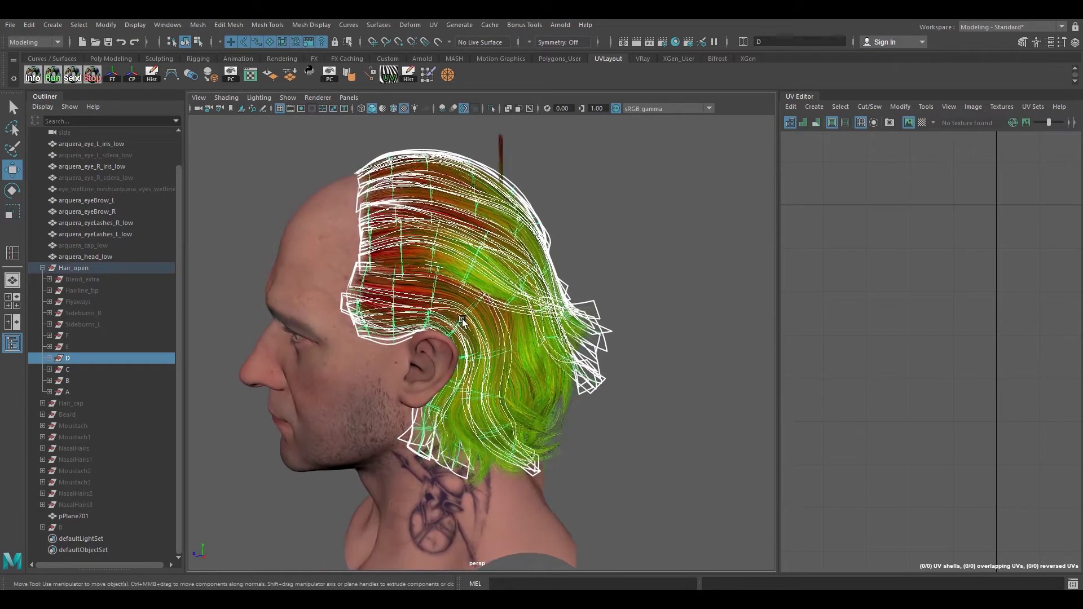
click(628, 279)
alt+drag(624, 267, 589, 225)
alt+drag(498, 327, 381, 320)
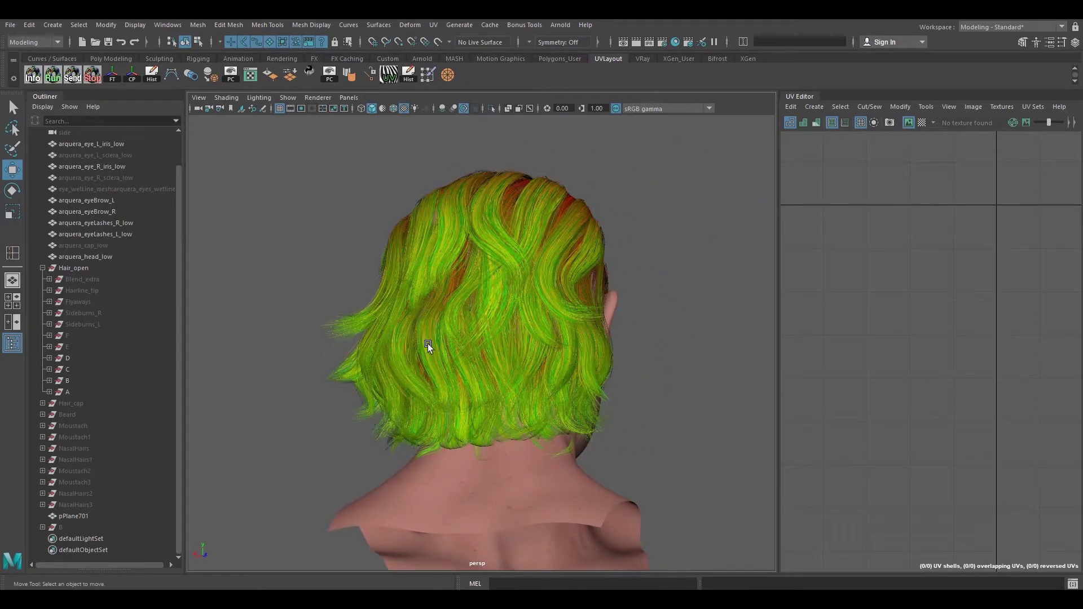
alt+drag(435, 377, 454, 345)
scroll(446, 343, up, 3)
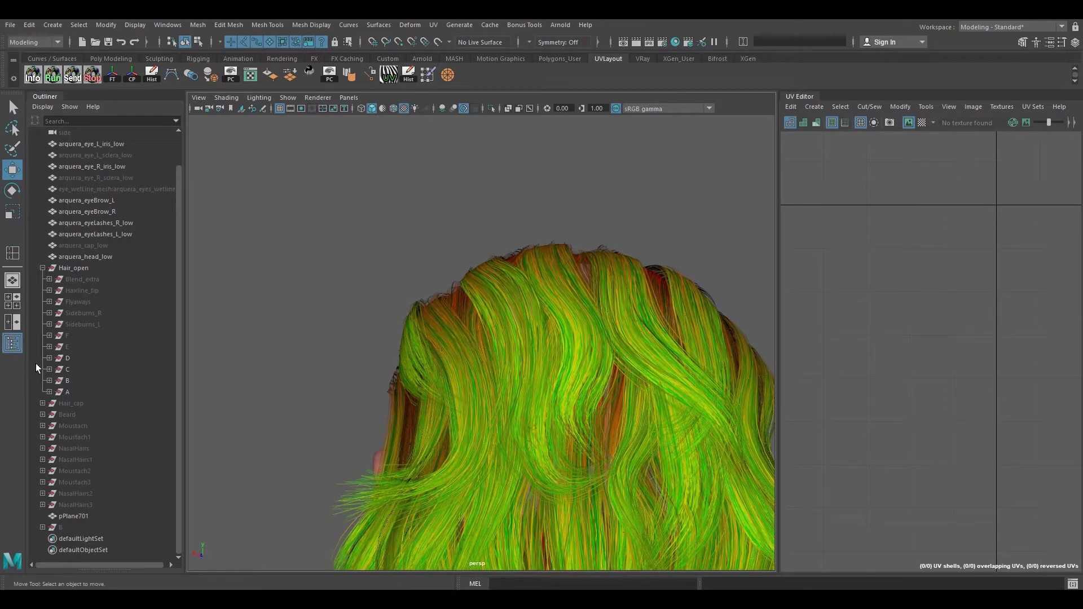
Step: Hide hair row D with Ctrl+H and select row C
click(76, 360)
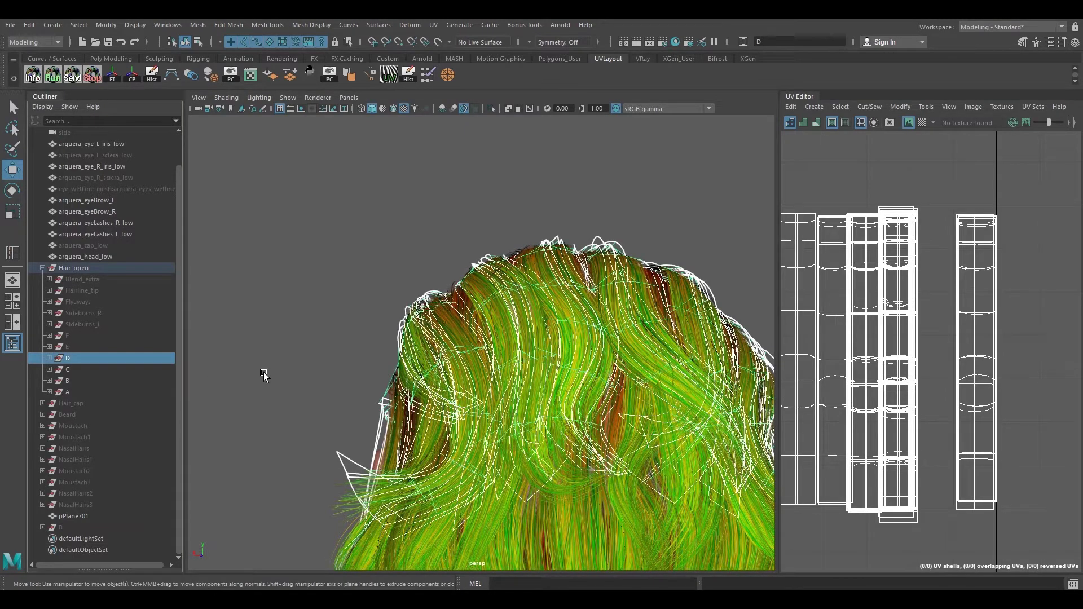
key(ctrl+h)
click(124, 370)
alt+drag(443, 345, 389, 348)
Step: Expand row C to list clumps C001–C015, then expand clump C001
click(49, 369)
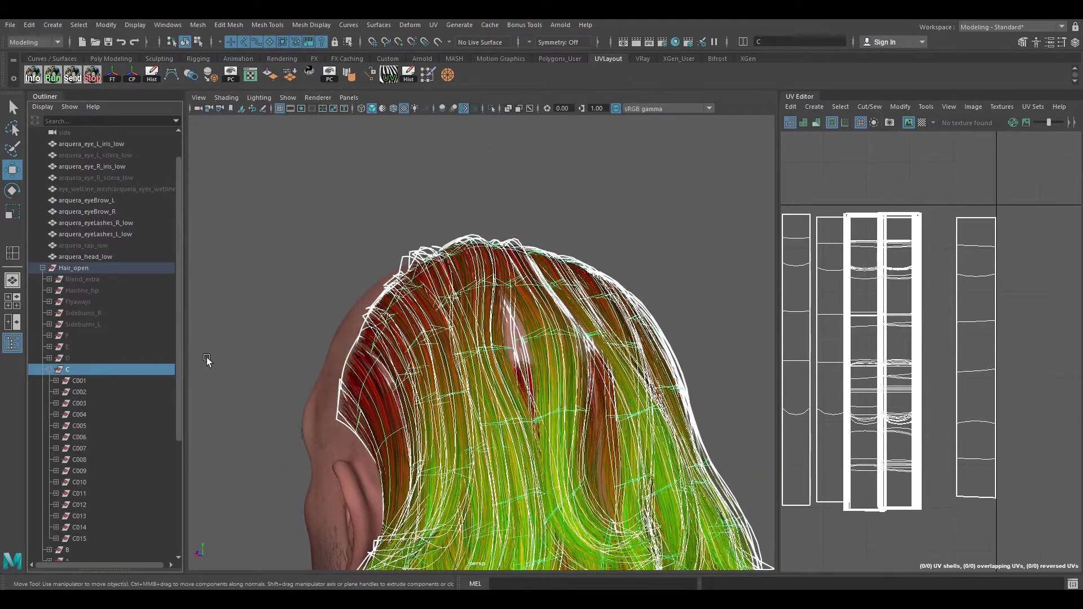
scroll(182, 378, down, 3)
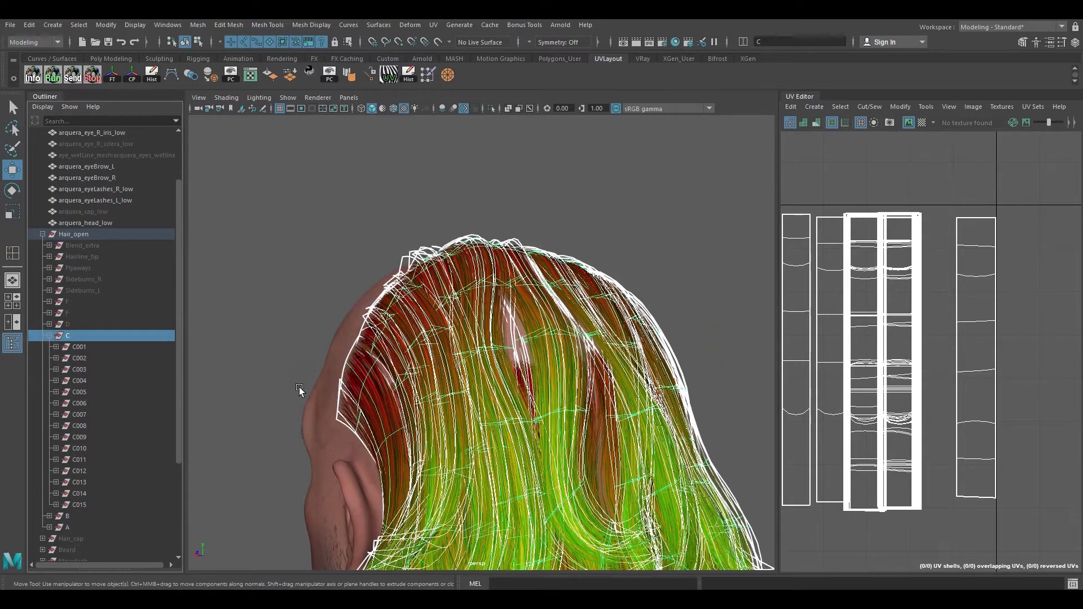
alt+drag(299, 389, 361, 361)
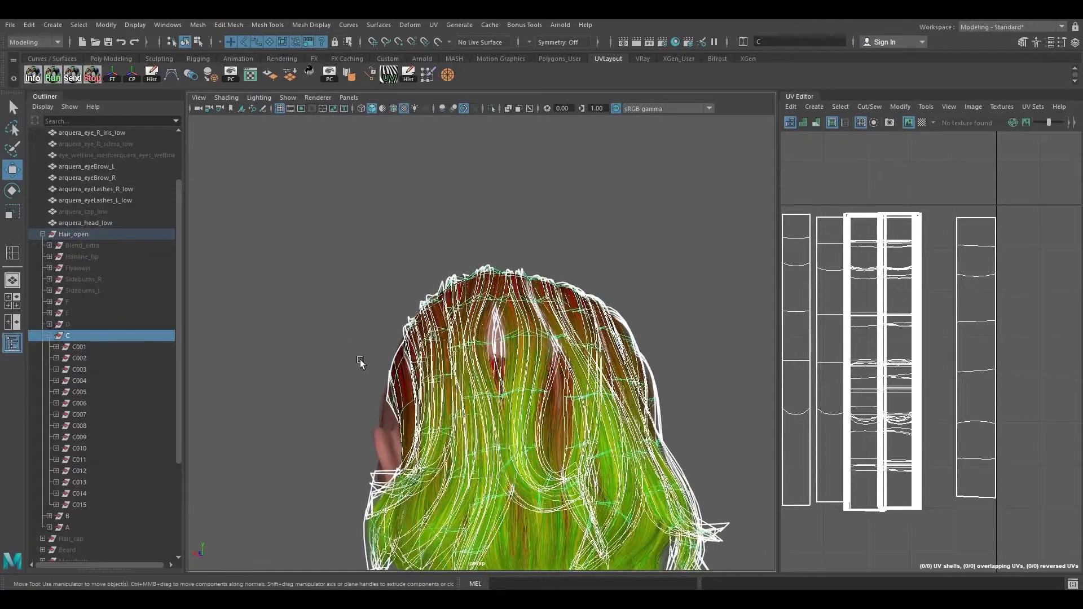
click(56, 347)
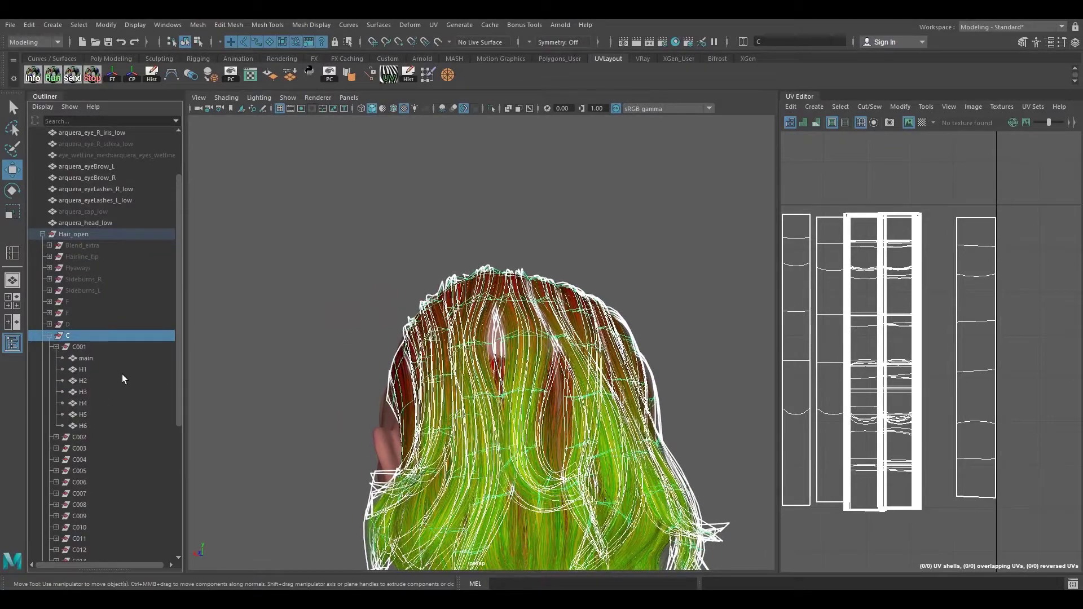
Step: Select C001's main card, then its transitional cards H1 through H6
click(89, 357)
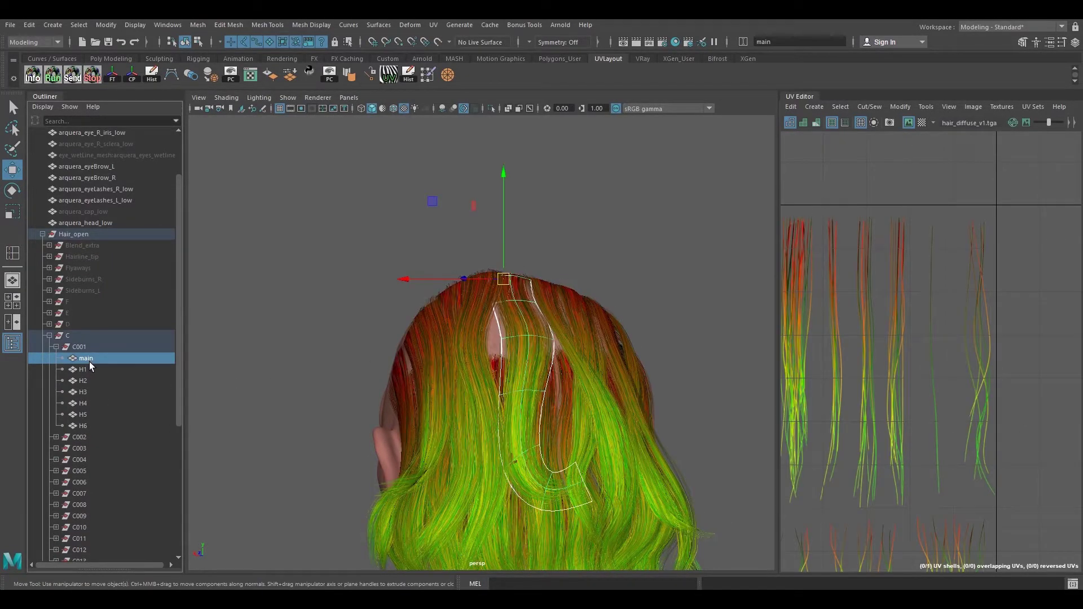
click(84, 369)
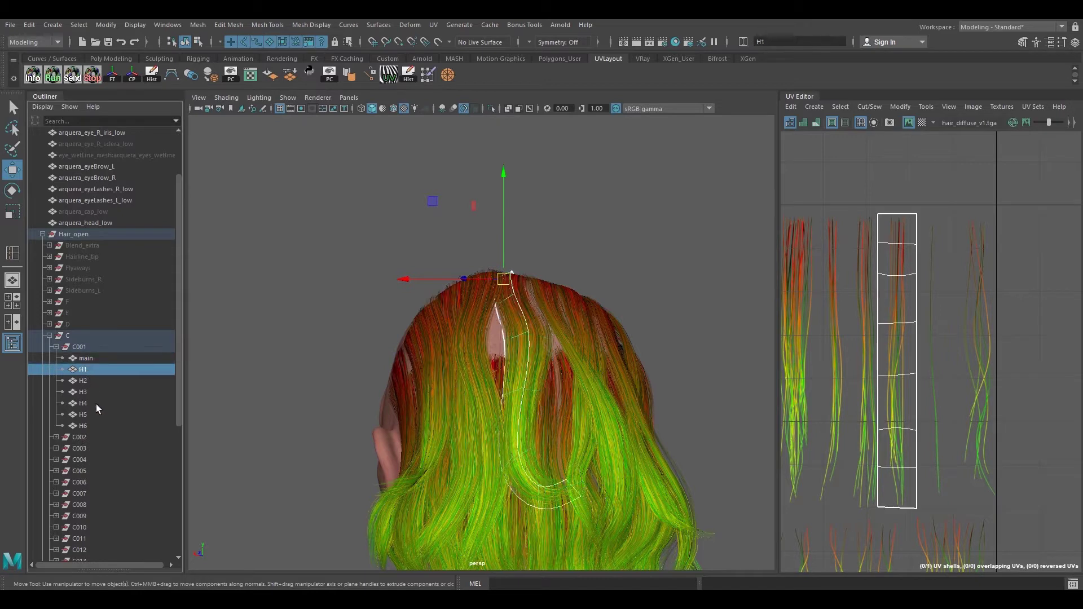
shift+click(90, 424)
Step: Collapse C001, briefly expand C002 and C003, and switch to untextured shading (5)
click(56, 346)
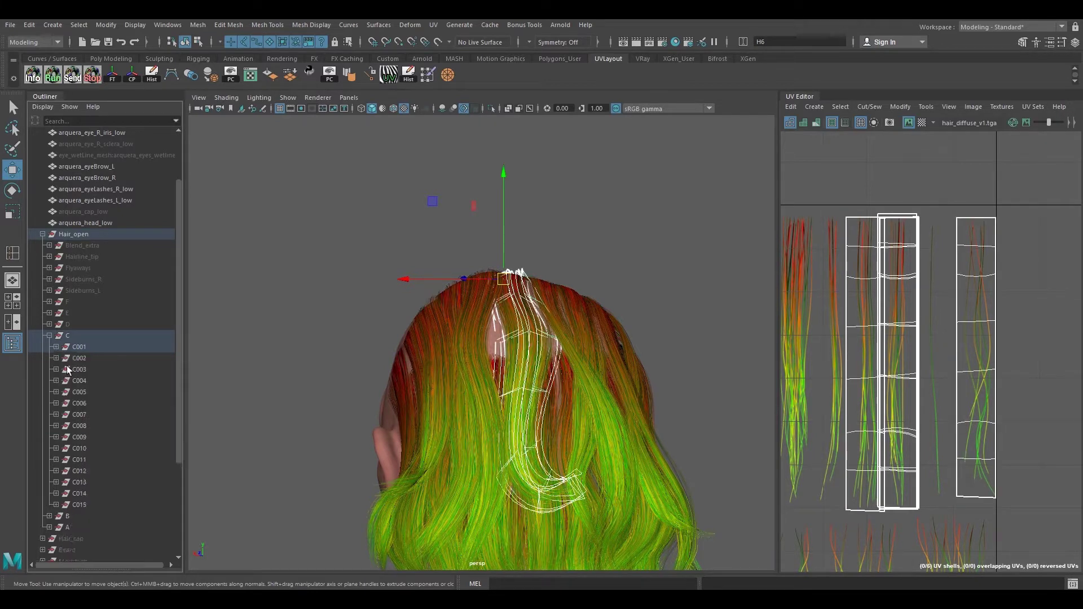
click(56, 358)
click(57, 359)
click(56, 369)
click(57, 370)
mouse_move(389, 341)
alt+mouse_down()
mouse_move(484, 348)
mouse_move(363, 326)
mouse_move(438, 369)
mouse_move(448, 353)
mouse_move(397, 351)
mouse_move(451, 354)
mouse_move(442, 345)
mouse_move(480, 360)
mouse_move(446, 326)
mouse_move(511, 333)
mouse_move(508, 324)
mouse_move(485, 338)
mouse_move(533, 334)
mouse_move(474, 350)
mouse_move(547, 271)
alt+mouse_up()
key(5)
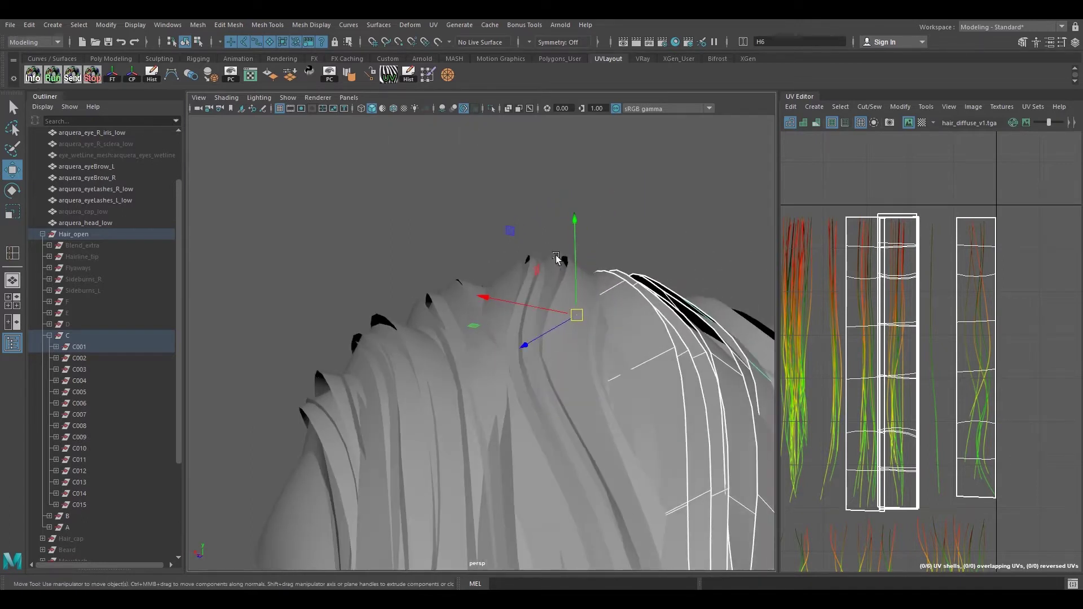
mouse_move(490, 308)
alt+middle_down()
mouse_move(521, 306)
mouse_move(496, 309)
alt+middle_up()
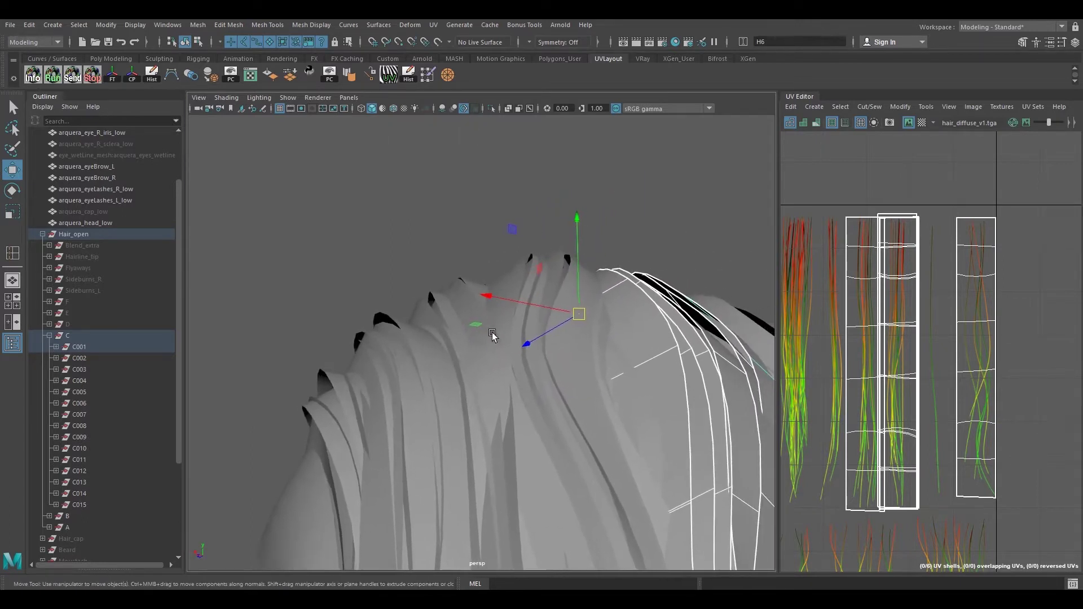
alt+drag(364, 346, 559, 380)
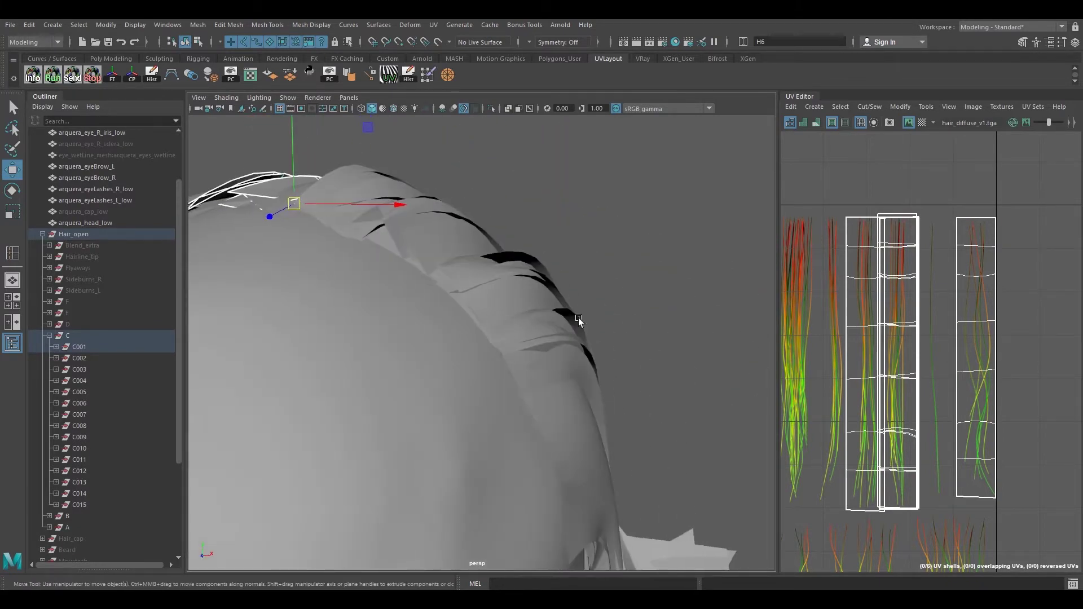
alt+drag(601, 337, 421, 337)
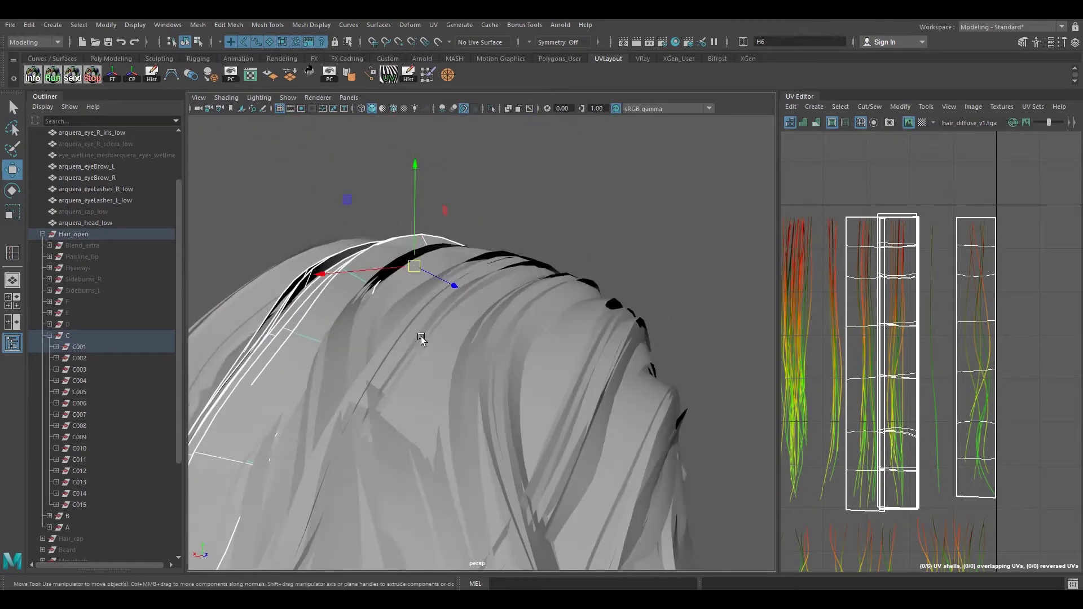
mouse_move(573, 313)
alt+mouse_down()
mouse_move(541, 320)
mouse_move(556, 356)
mouse_move(507, 316)
mouse_move(522, 336)
mouse_move(516, 319)
mouse_move(338, 358)
mouse_move(341, 374)
mouse_move(463, 337)
mouse_move(348, 360)
mouse_move(408, 334)
mouse_move(422, 354)
mouse_move(400, 303)
mouse_move(430, 354)
mouse_move(457, 280)
mouse_move(505, 331)
mouse_move(460, 271)
mouse_move(458, 347)
mouse_move(480, 344)
alt+mouse_up()
key(6)
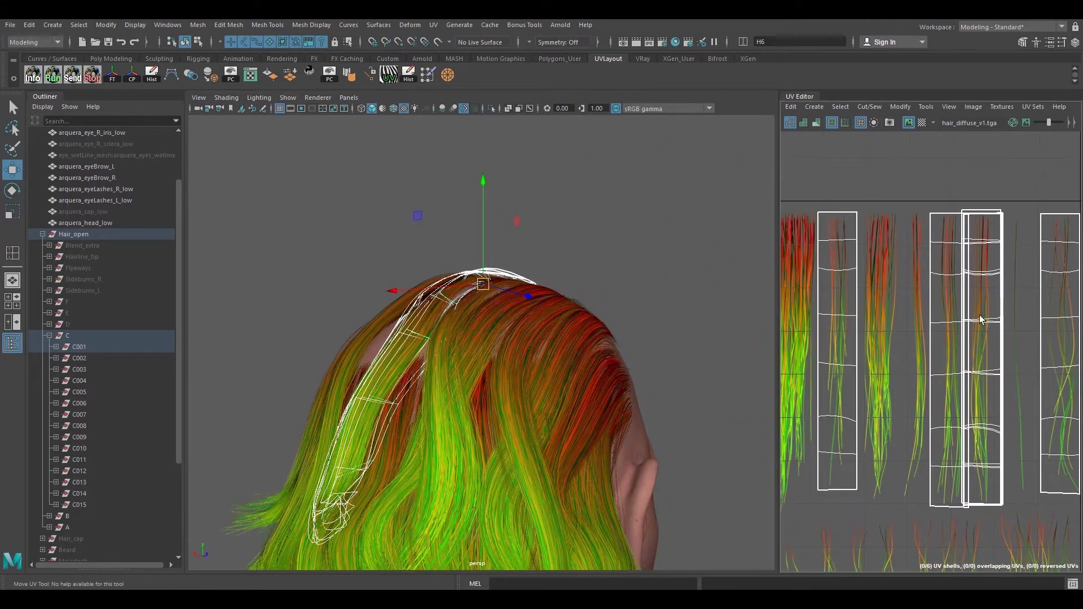
Step: Pan and zoom the UV layout to review C001's shells, then orbit around the hair
alt+middle_drag(868, 312, 946, 312)
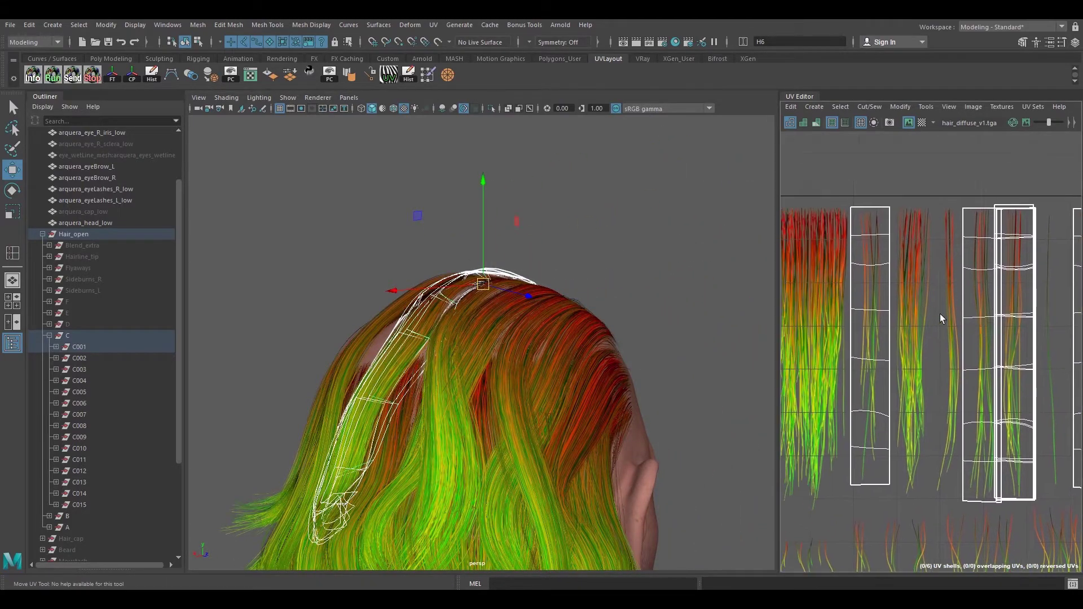
scroll(939, 314, down, 2)
scroll(980, 299, down, 3)
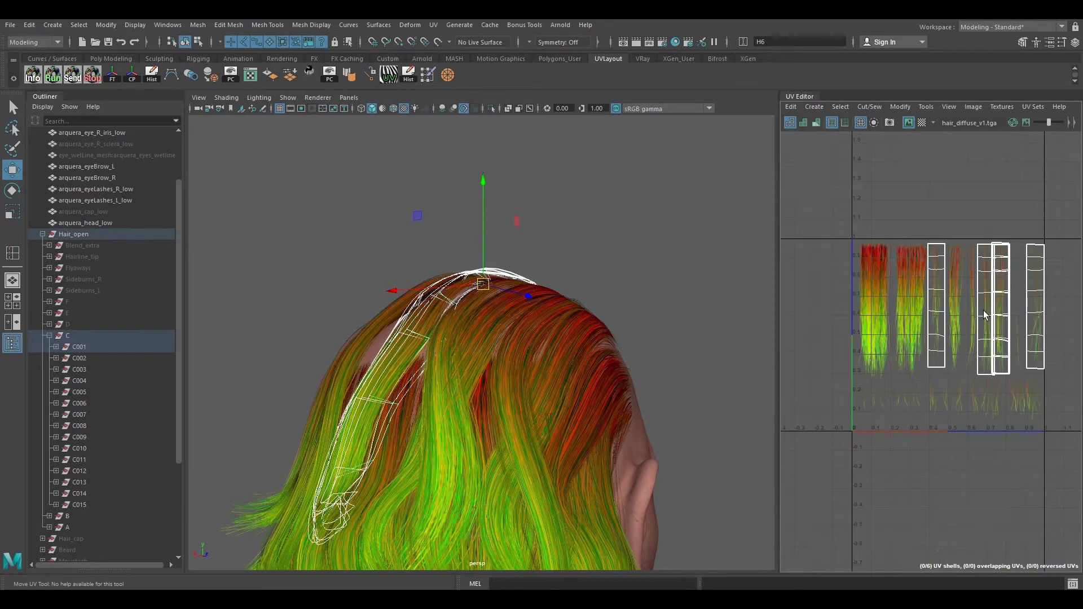
scroll(878, 346, down, 1)
scroll(929, 337, up, 5)
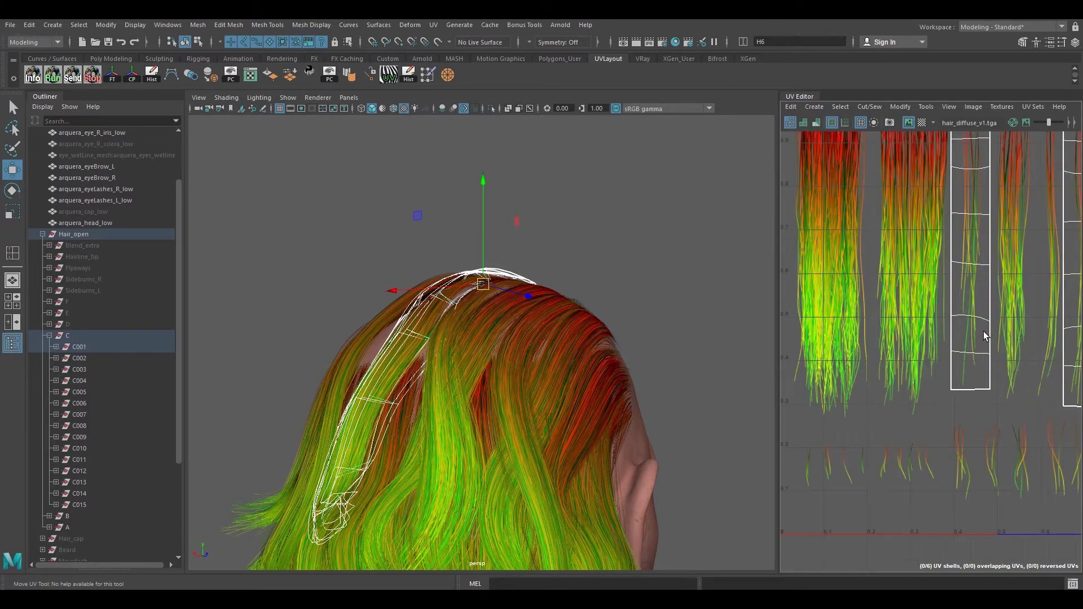
middle_drag(1039, 349, 905, 361)
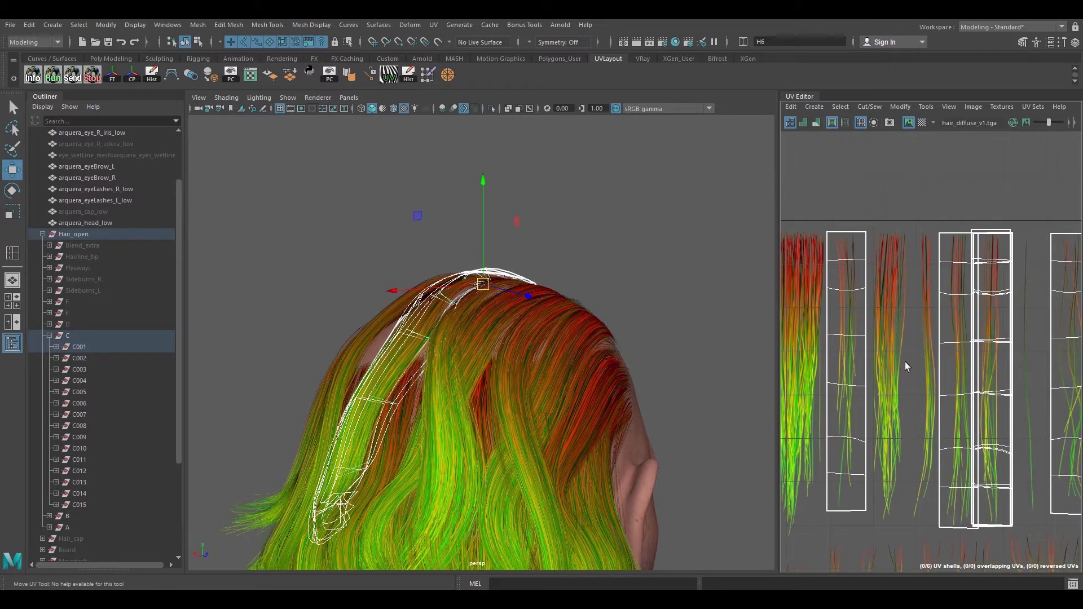
middle_drag(993, 375, 940, 357)
middle_drag(858, 371, 876, 340)
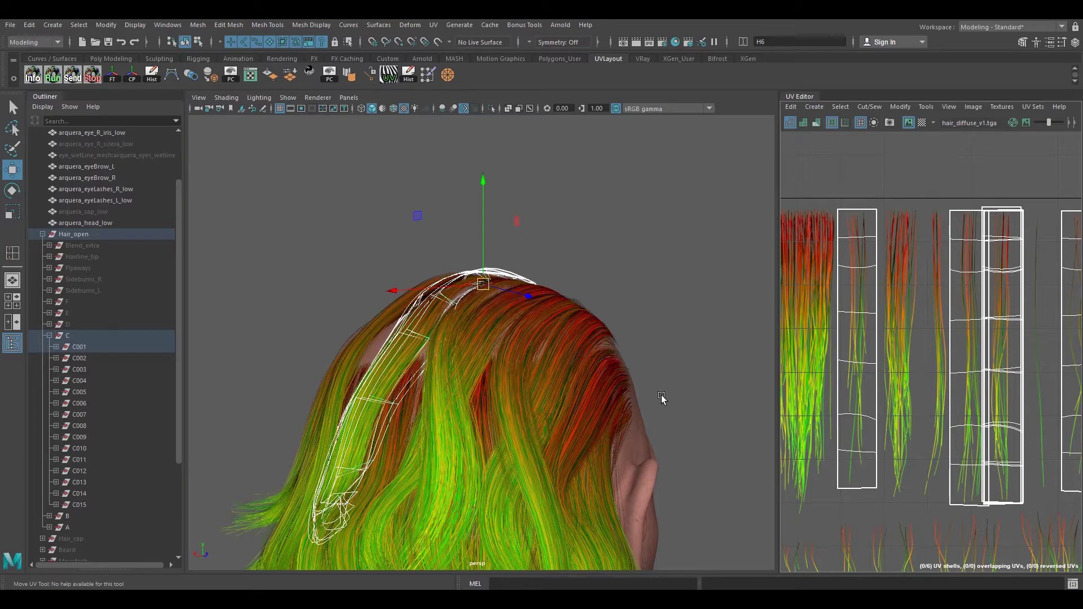
alt+drag(393, 363, 489, 366)
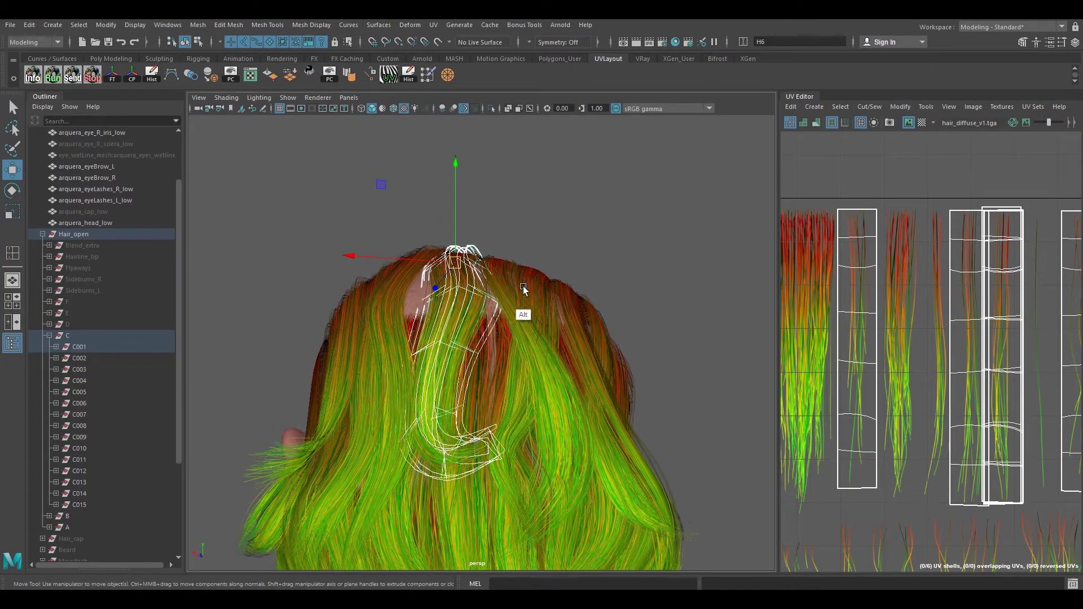
scroll(523, 288, down, 6)
alt+drag(522, 243, 556, 290)
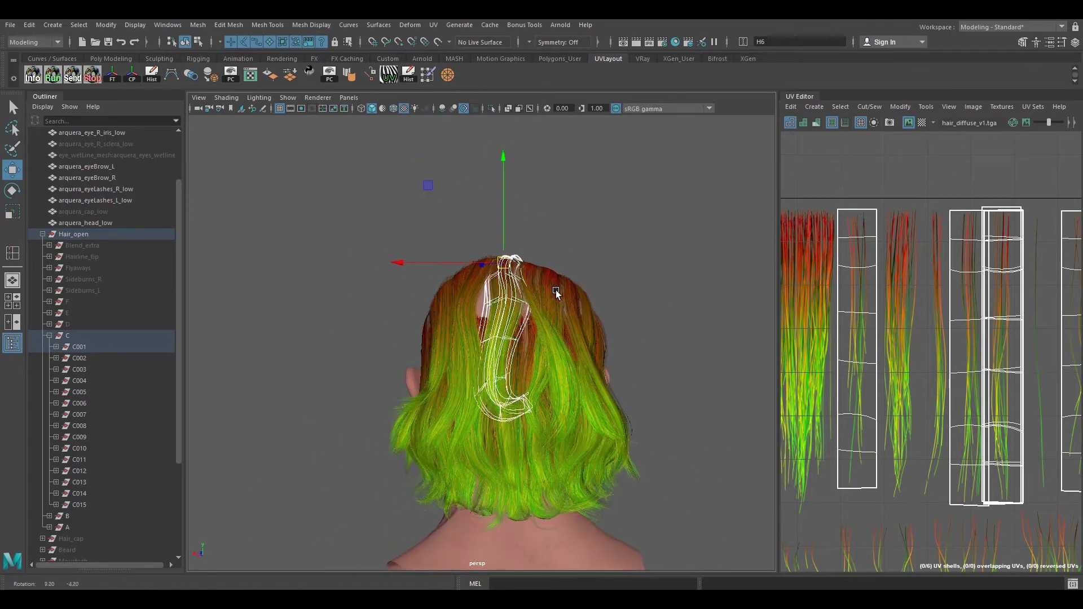
click(51, 336)
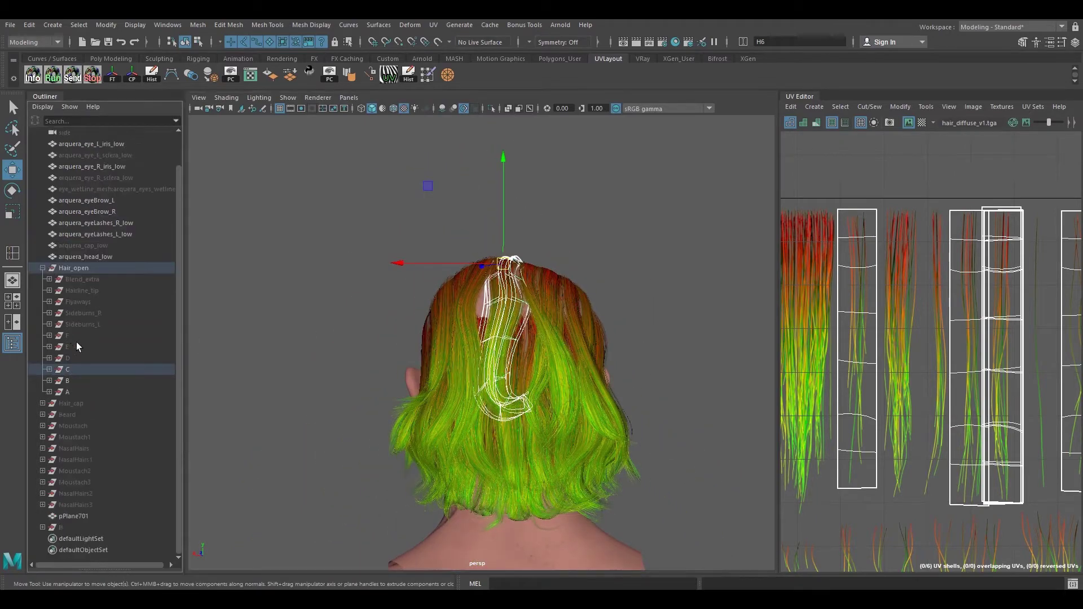
click(76, 374)
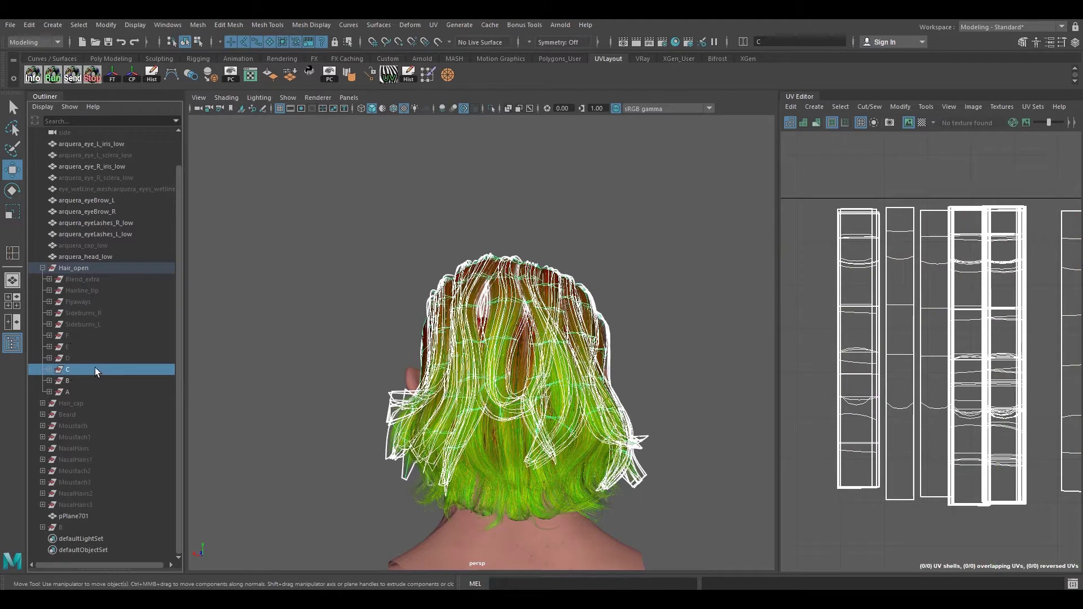
key(ctrl+h)
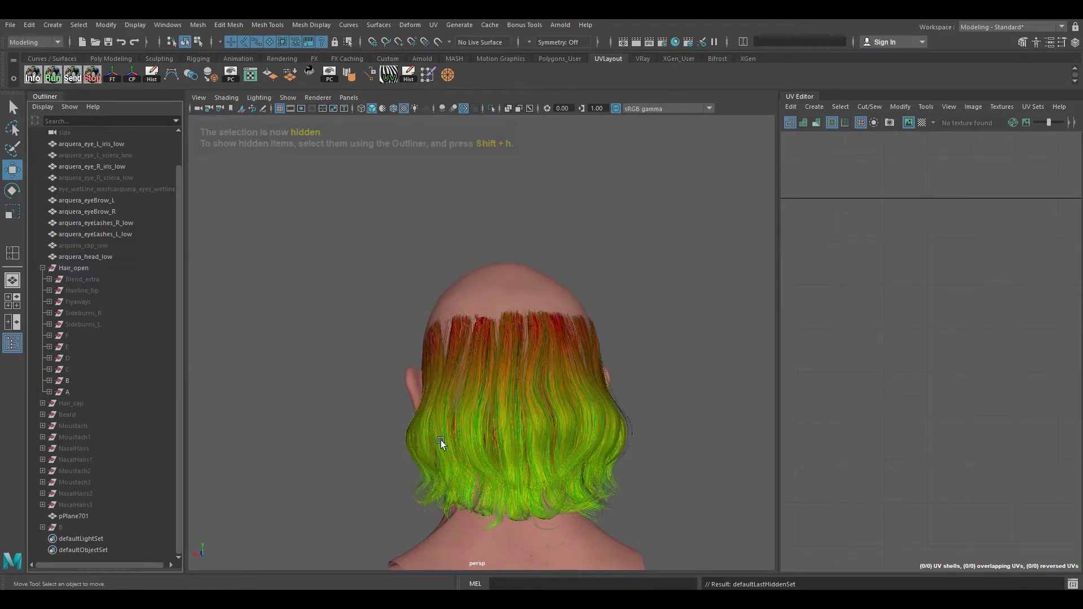
alt+drag(611, 333, 617, 354)
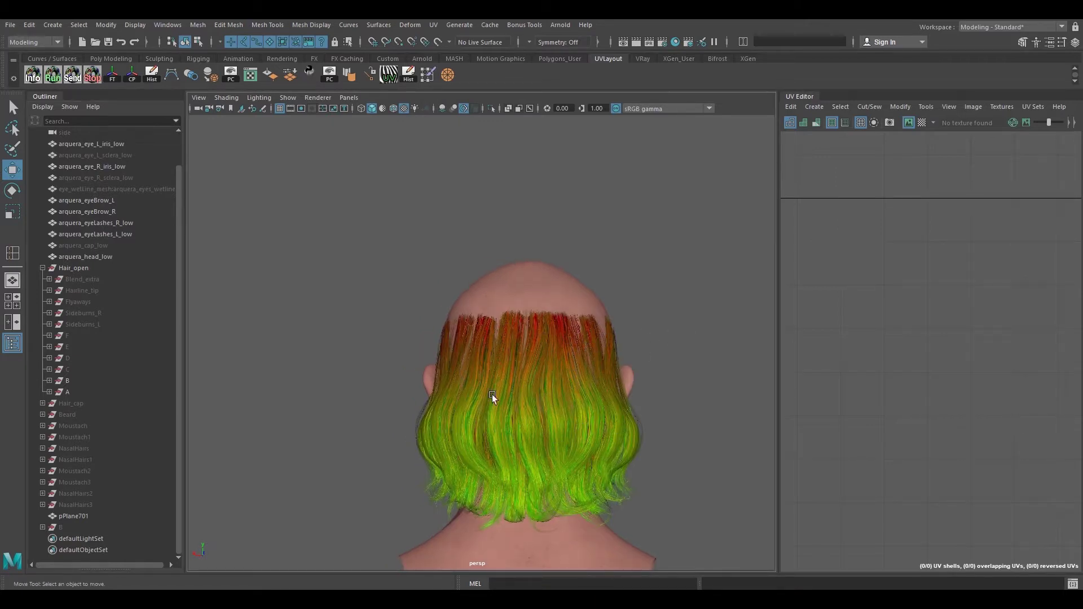
click(72, 371)
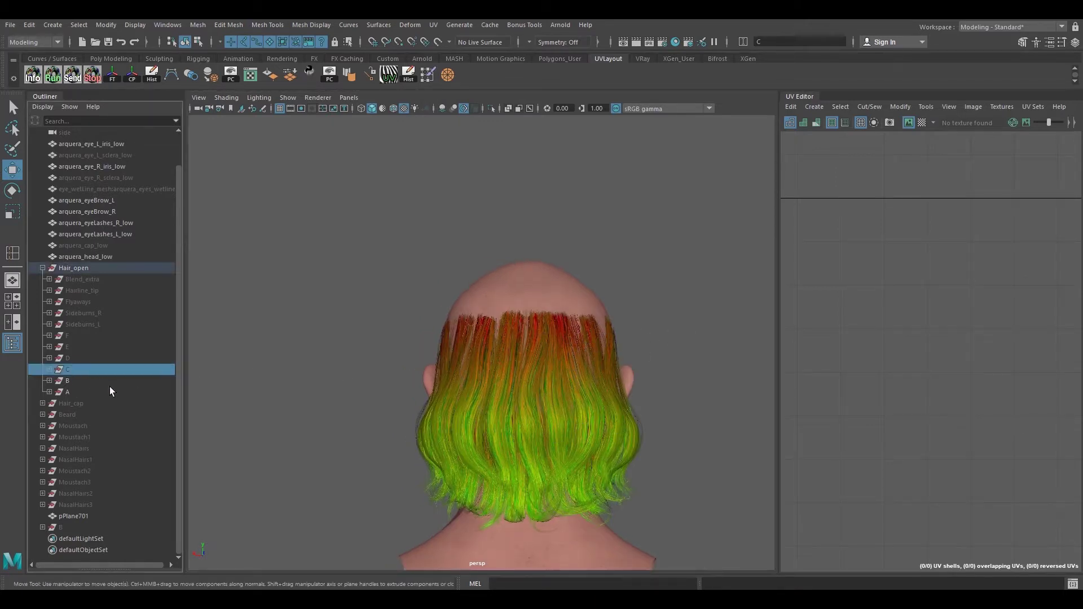
key(shift+h)
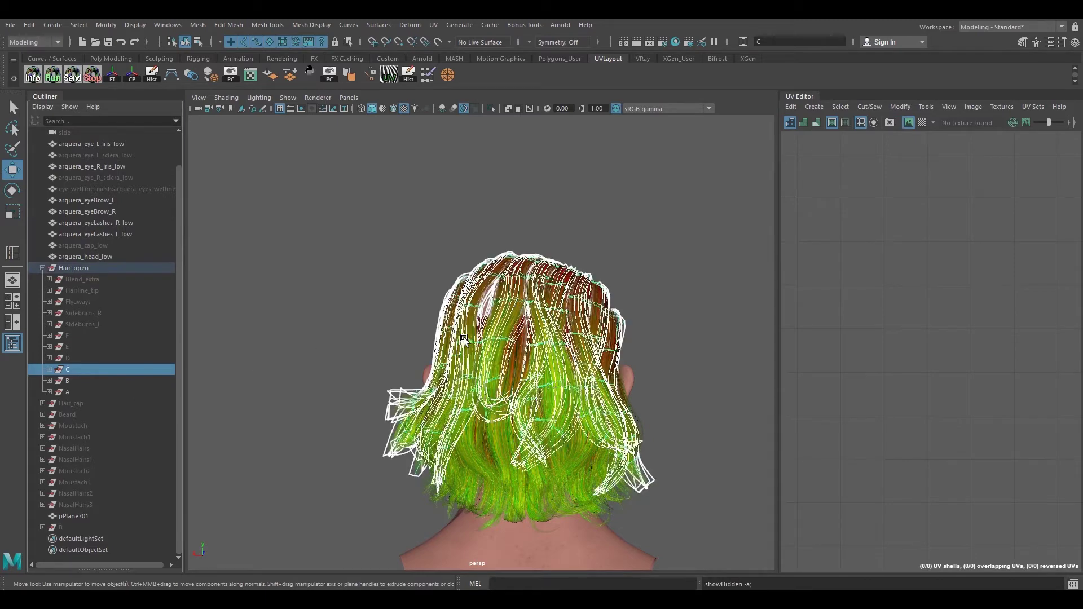
click(363, 345)
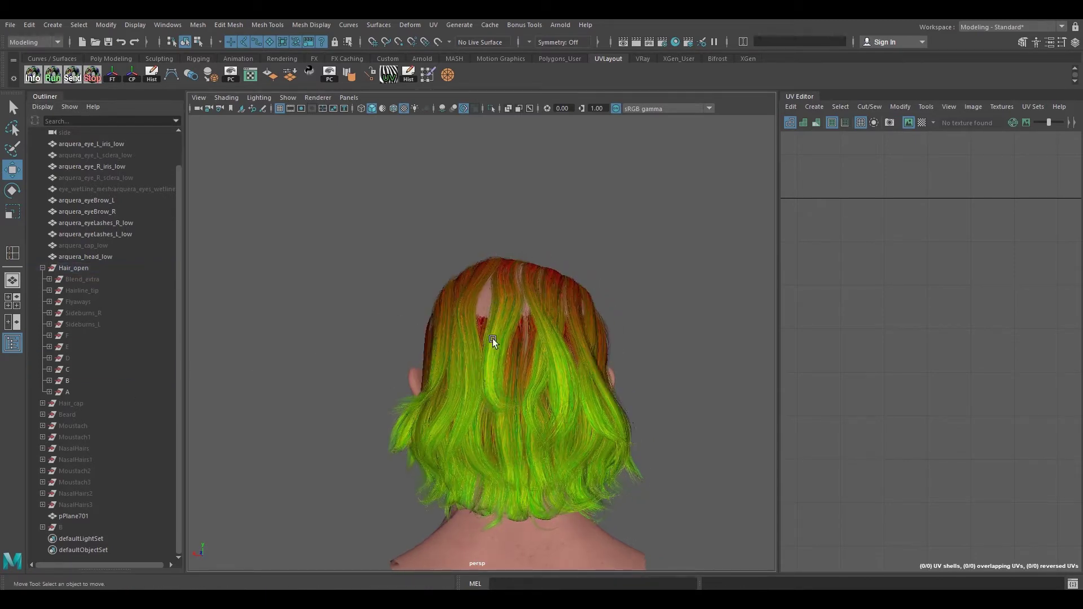
alt+drag(387, 370, 421, 333)
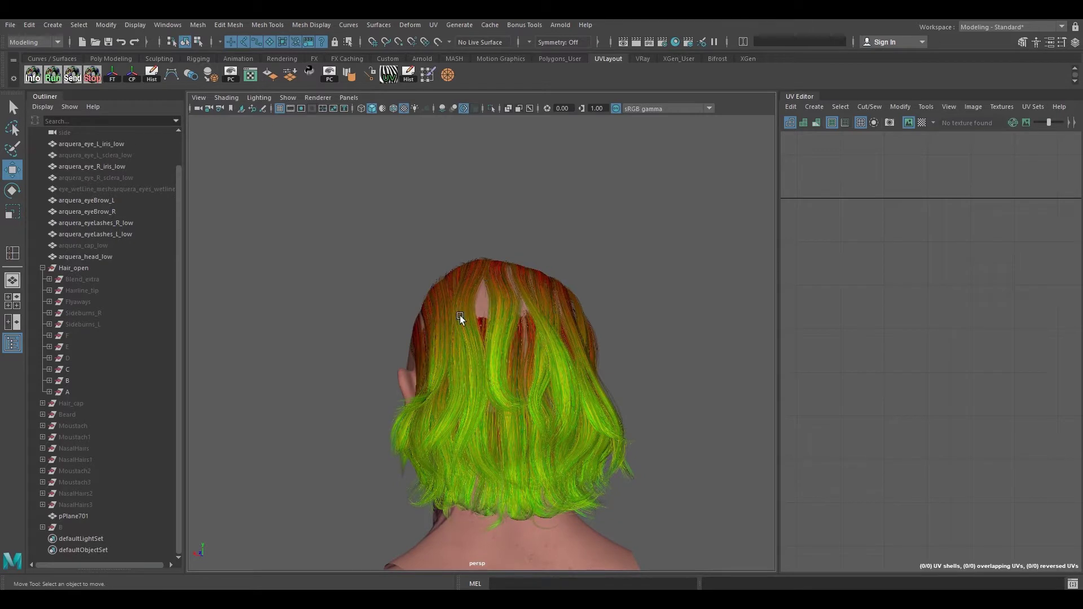
alt+drag(667, 319, 502, 325)
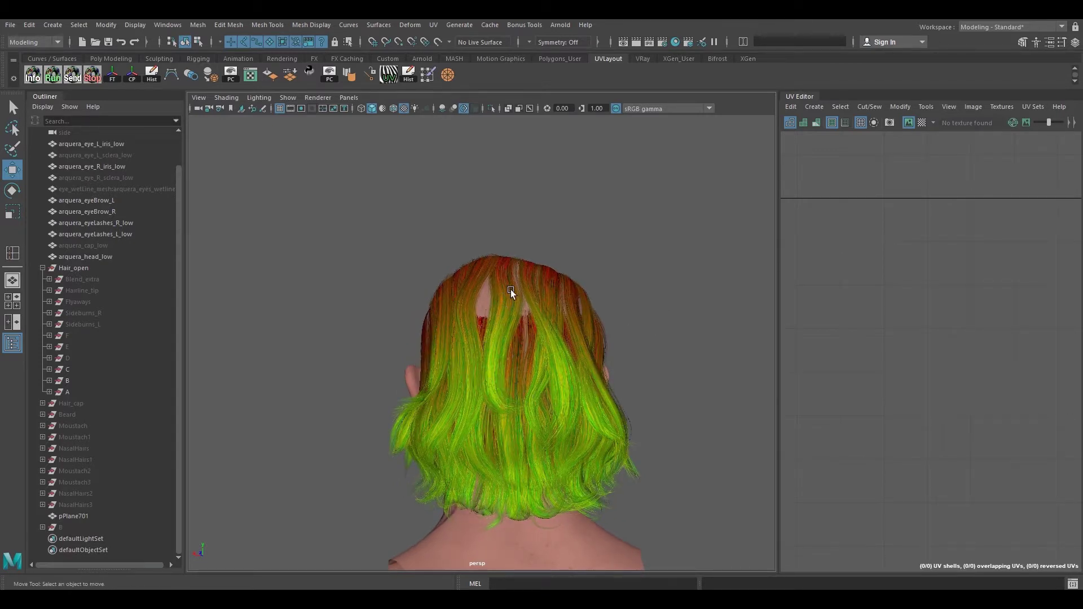
alt+drag(653, 332, 568, 330)
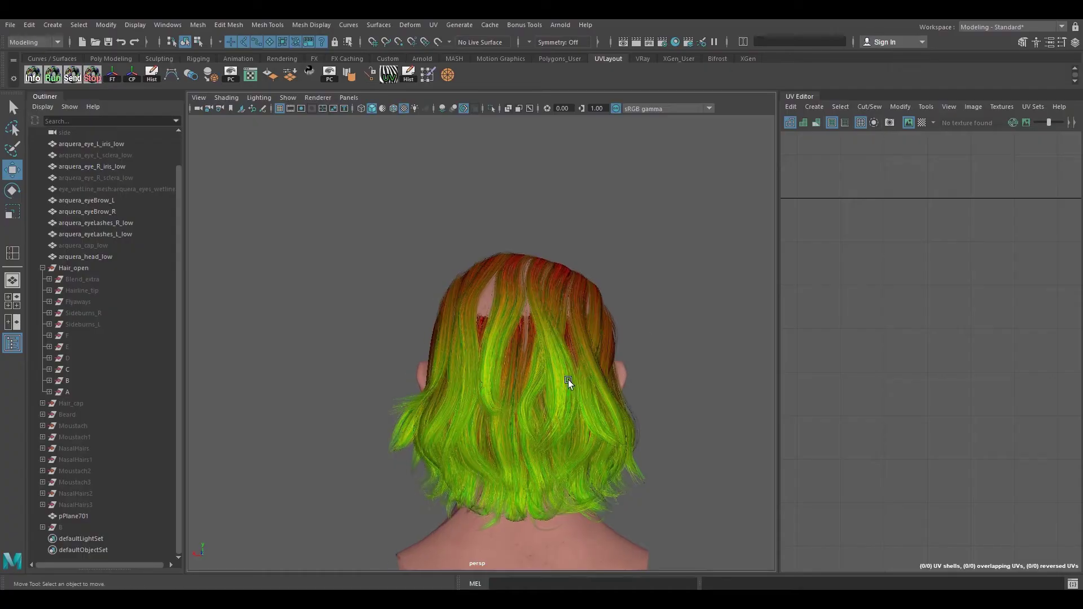
alt+drag(629, 354, 613, 333)
Step: Expand row C to list cards C001–C015, select C010 and orbit to check it
click(519, 305)
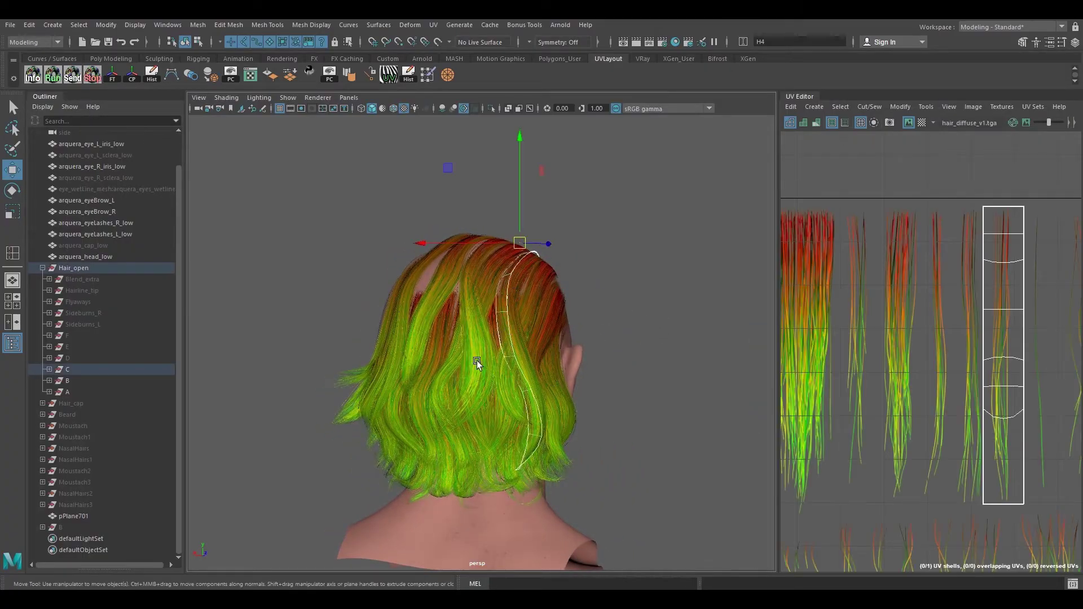
click(67, 369)
click(49, 369)
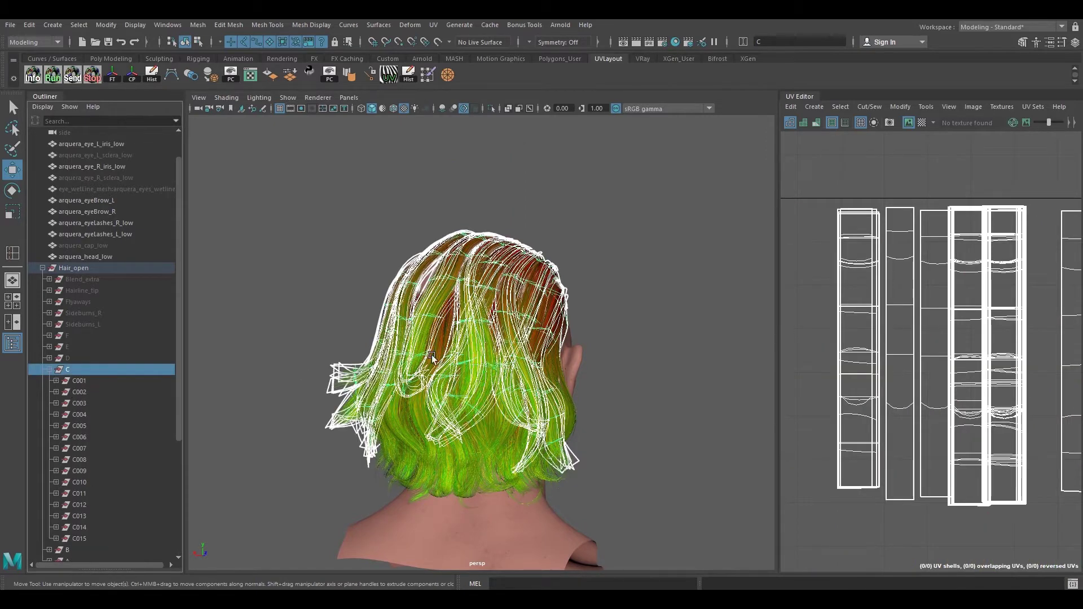
click(509, 328)
click(82, 482)
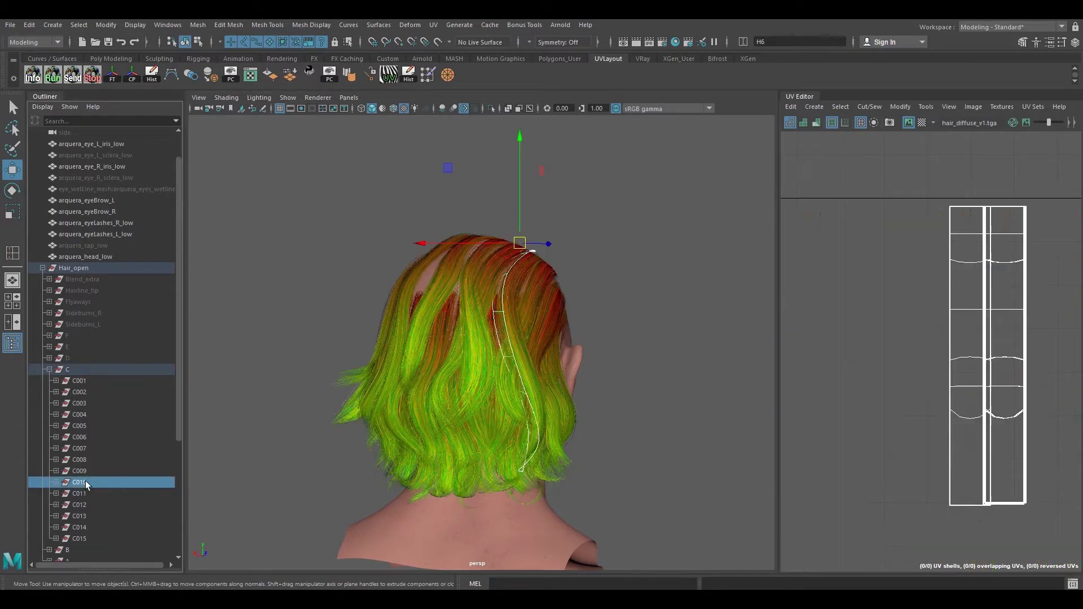
alt+drag(506, 354, 594, 303)
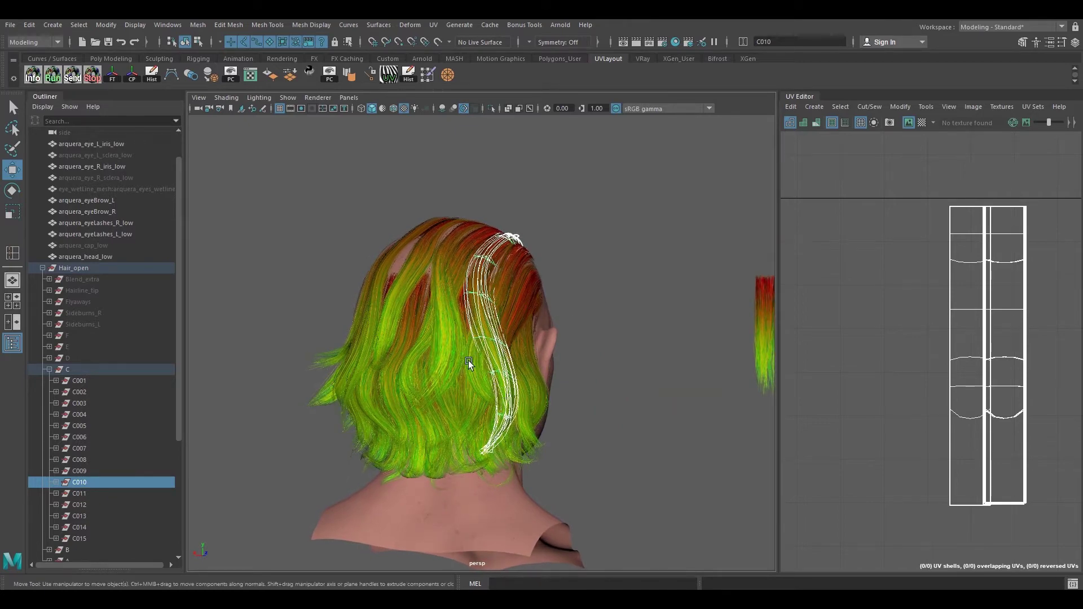
alt+drag(590, 360, 567, 312)
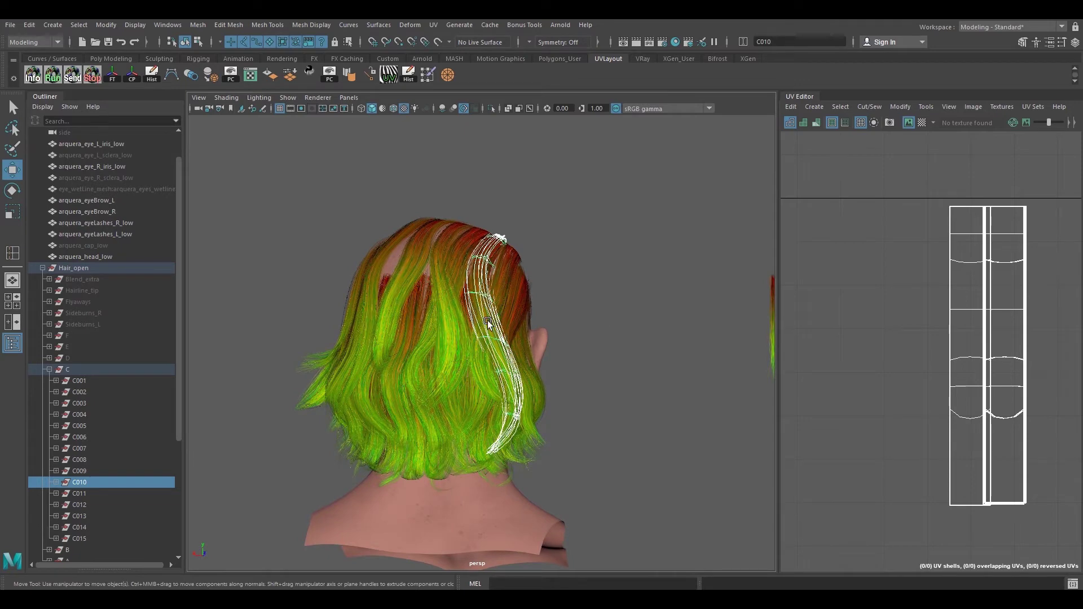
alt+drag(576, 316, 427, 291)
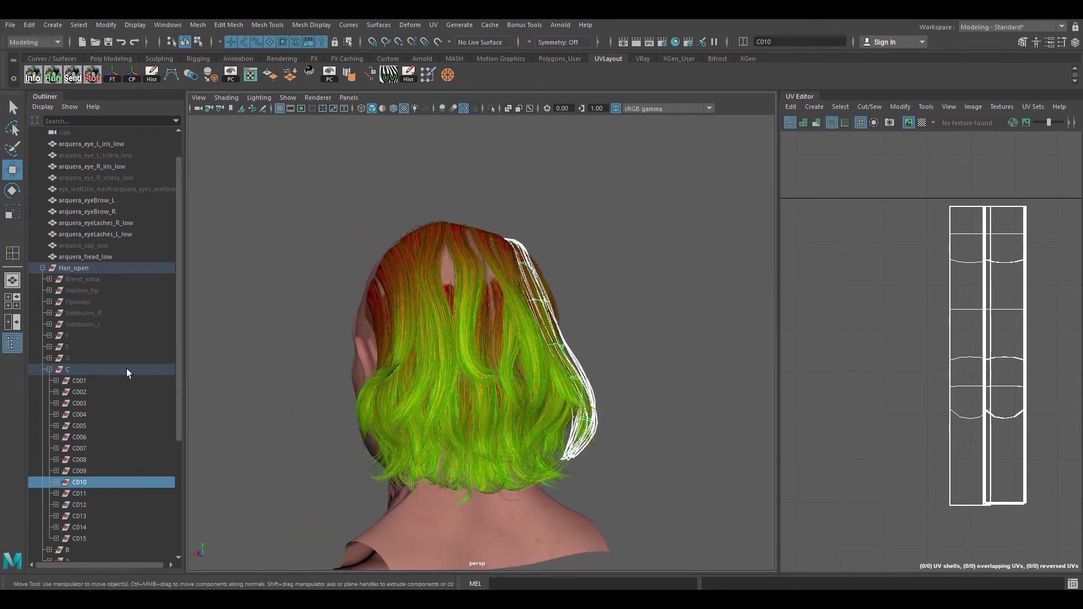
Step: Select card C001 and view it from the side, then pick card C014 beside the ear
click(93, 384)
alt+drag(349, 316, 535, 274)
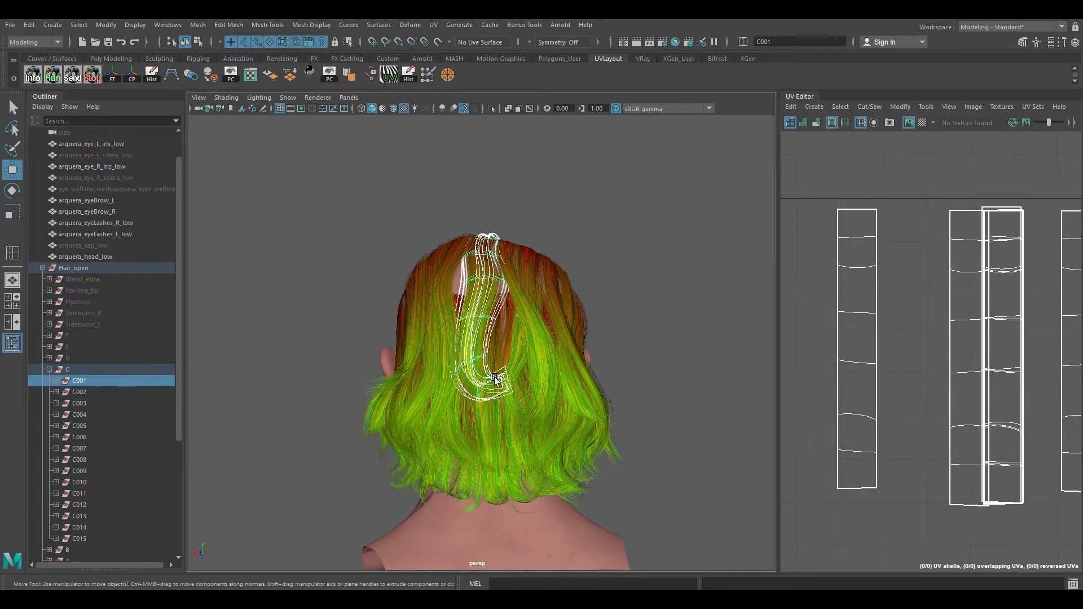
alt+drag(534, 346, 634, 269)
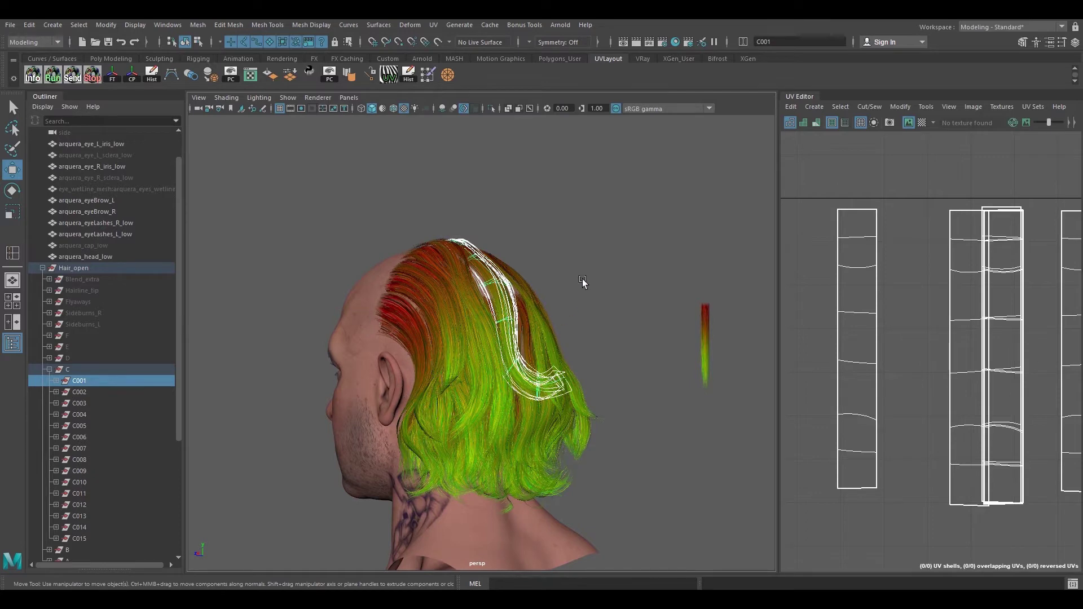
alt+drag(582, 279, 488, 266)
alt+drag(624, 265, 598, 285)
alt+right_drag(597, 286, 567, 284)
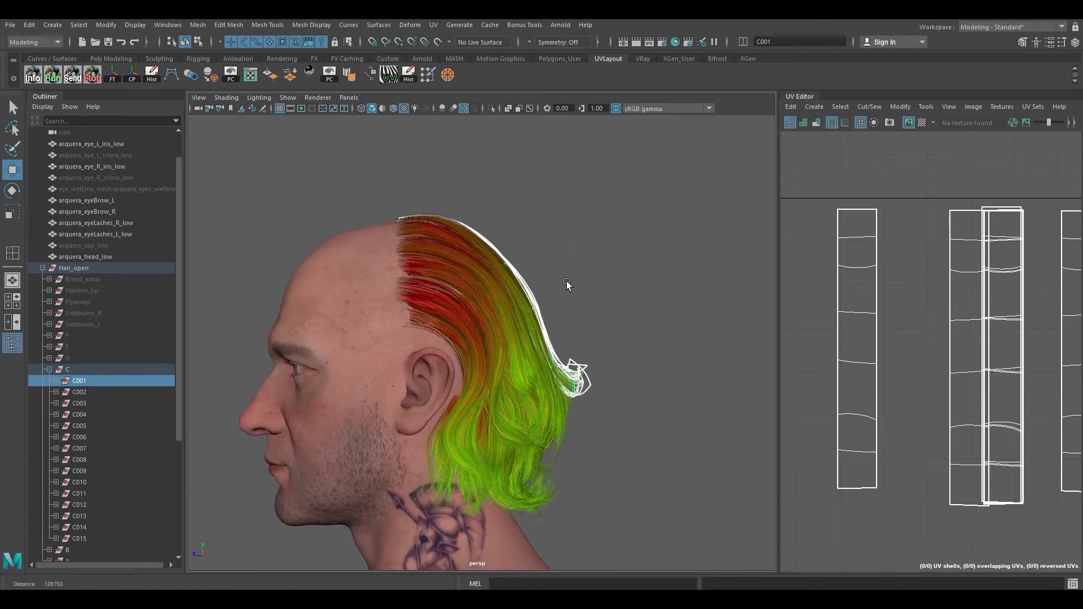
alt+drag(629, 269, 427, 307)
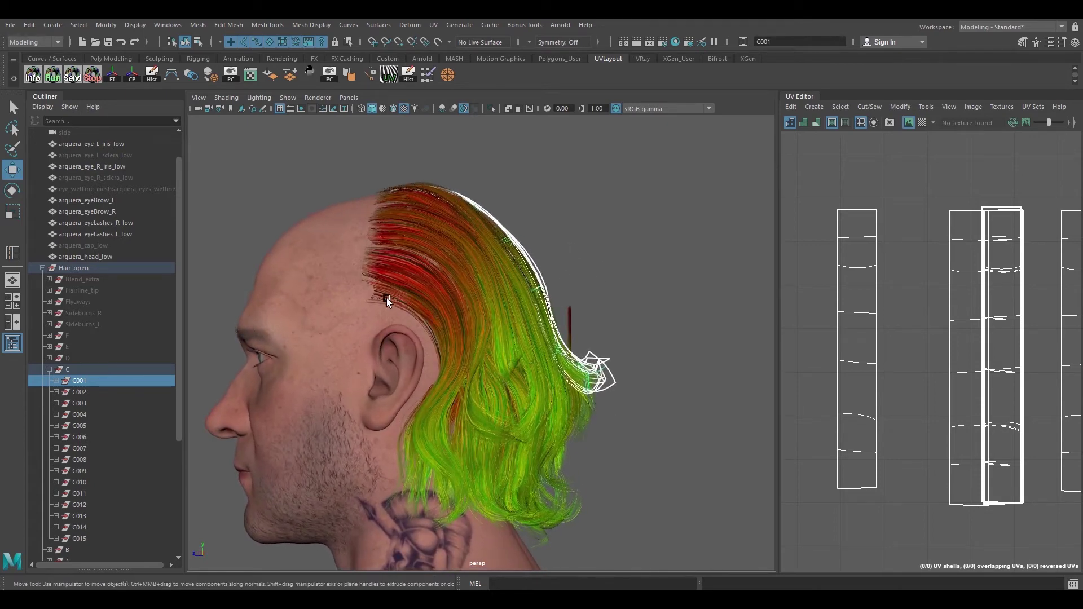
click(424, 317)
alt+middle_drag(525, 269, 517, 297)
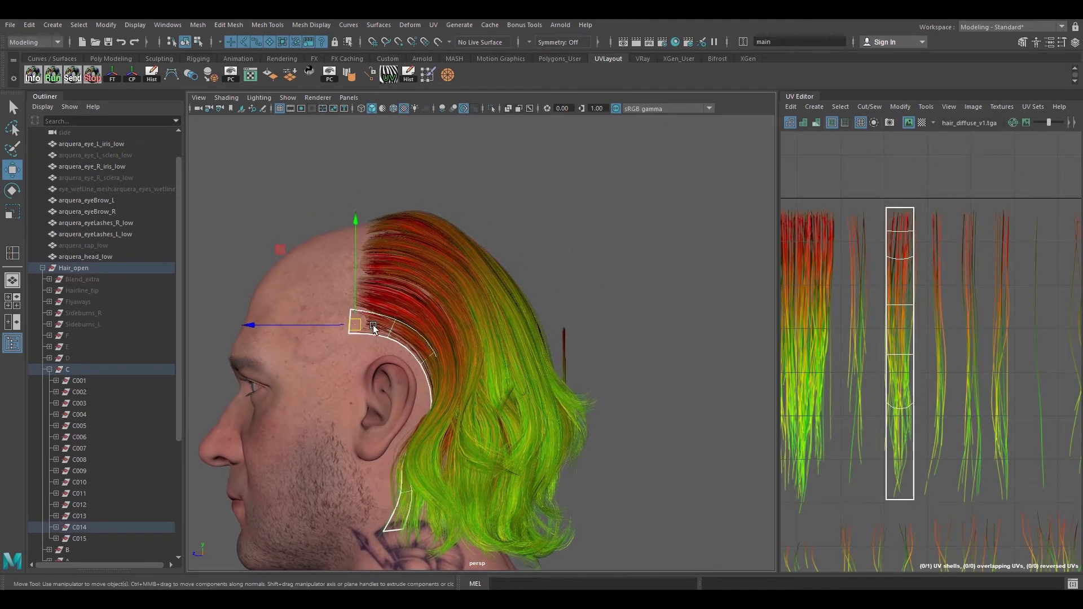
alt+drag(430, 340, 643, 270)
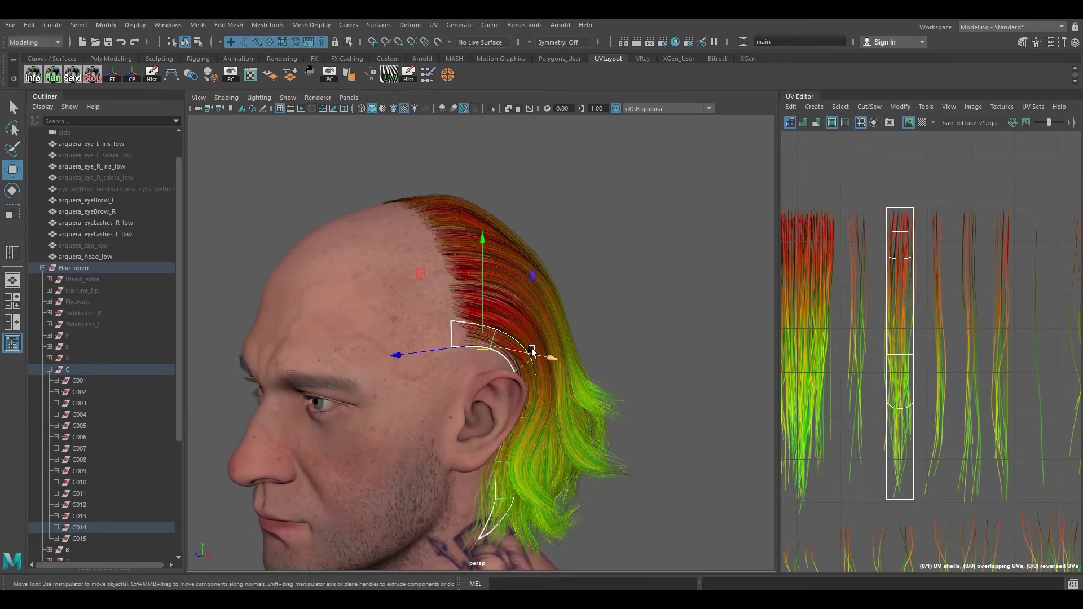
alt+drag(523, 361, 466, 293)
scroll(506, 353, up, 3)
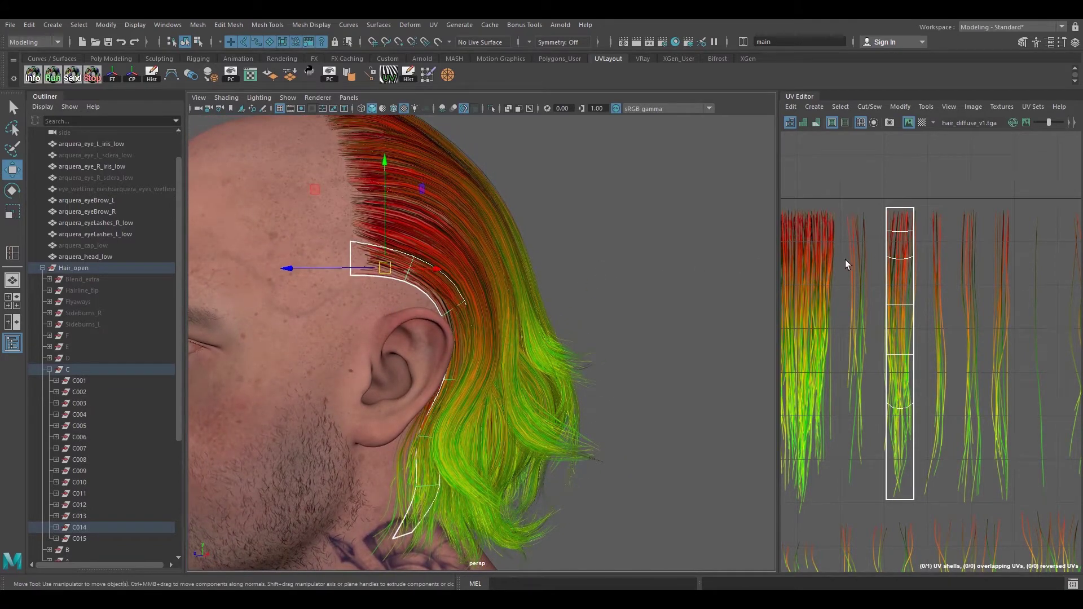
alt+middle_drag(845, 260, 826, 238)
click(442, 254)
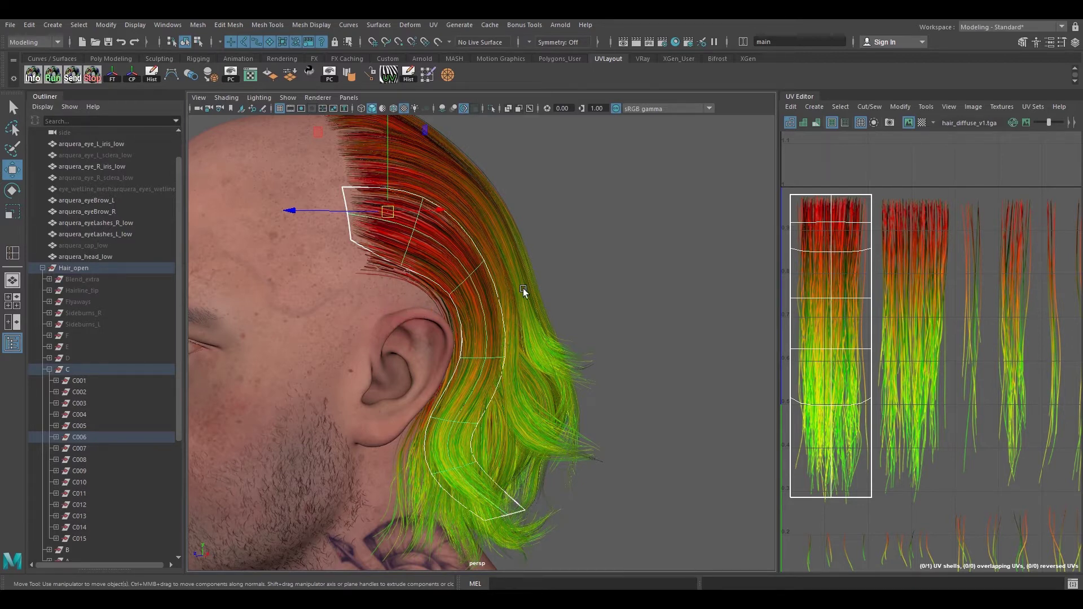
alt+drag(523, 288, 486, 313)
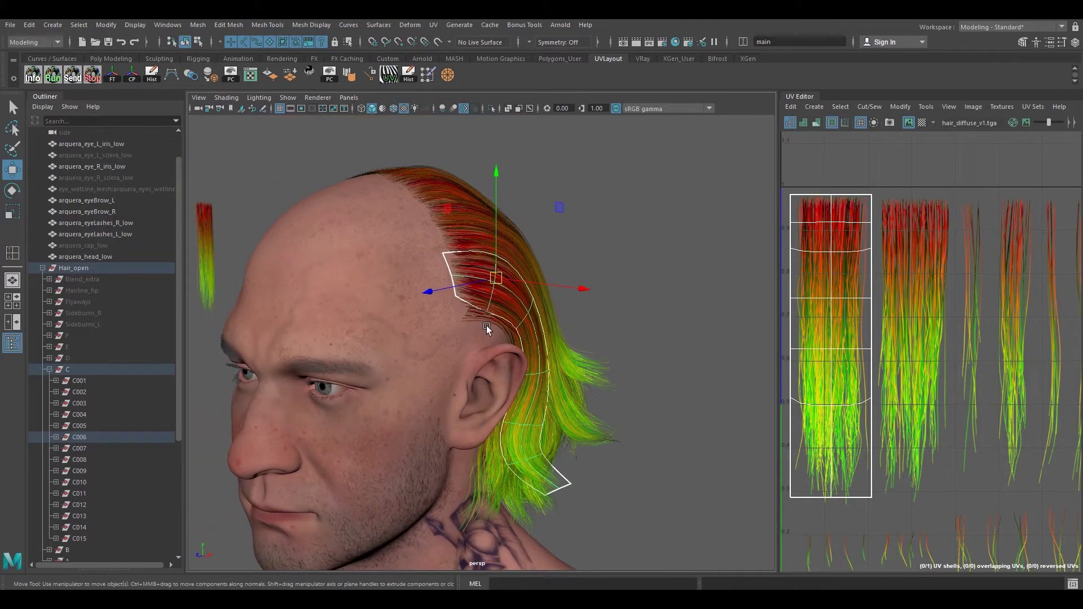
alt+drag(648, 281, 501, 303)
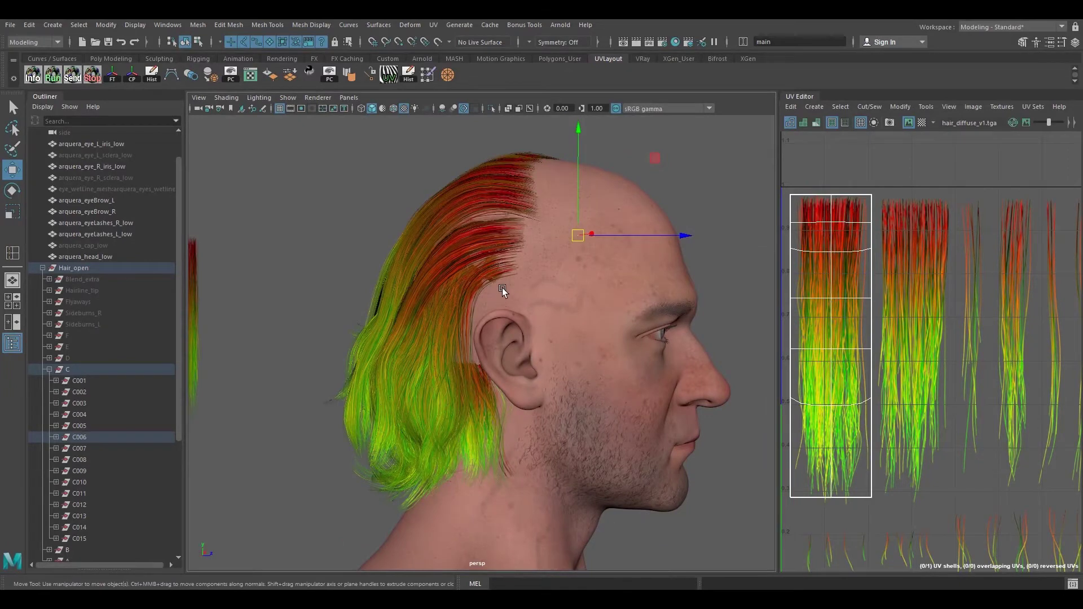
alt+drag(502, 280, 440, 319)
click(49, 370)
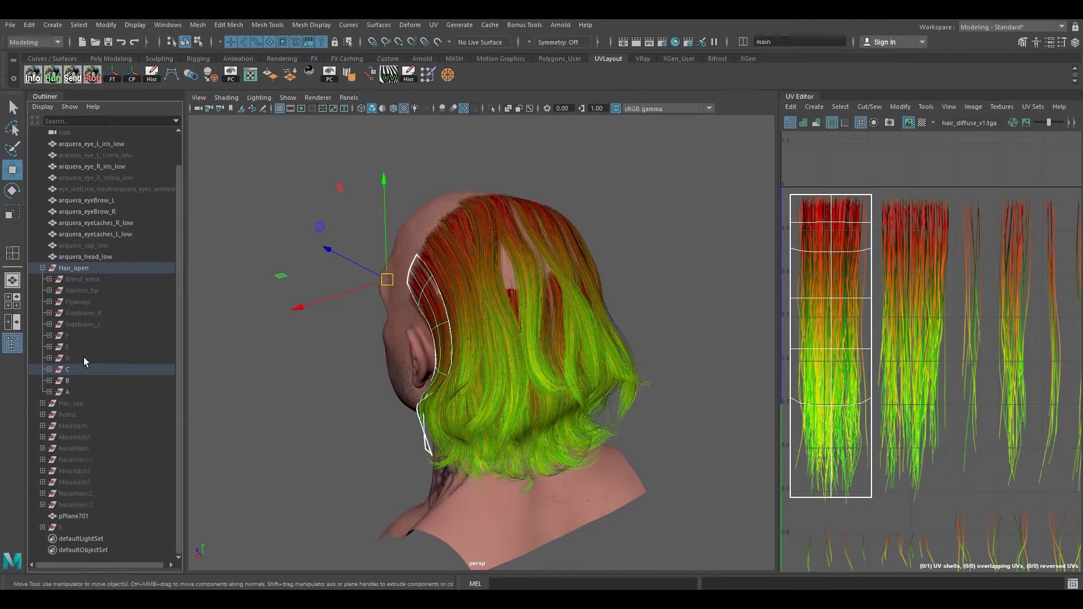
click(83, 358)
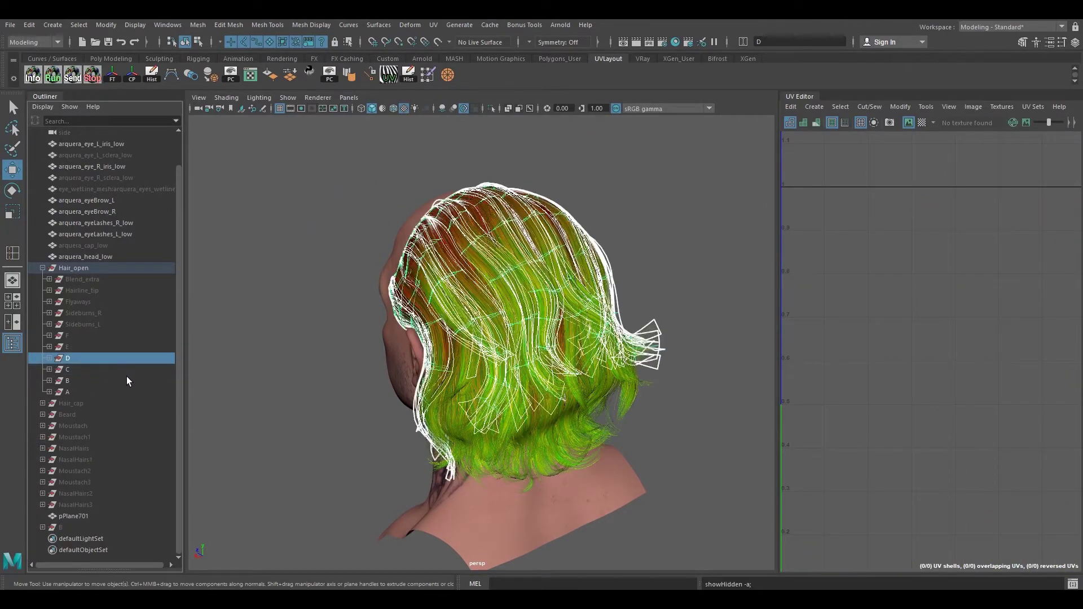
alt+drag(422, 304, 484, 340)
click(605, 264)
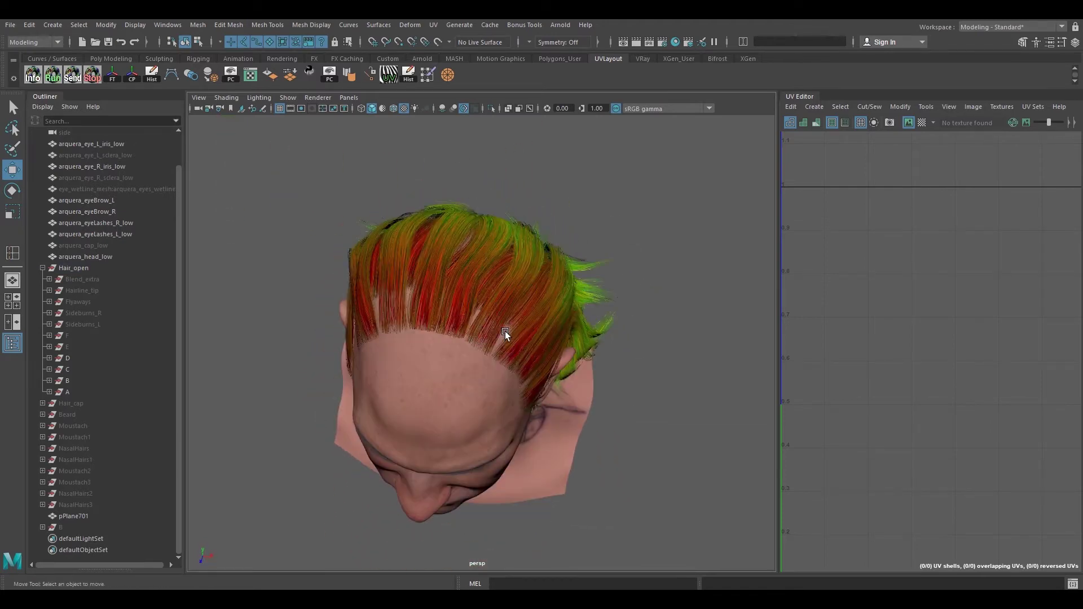
alt+drag(370, 300, 482, 344)
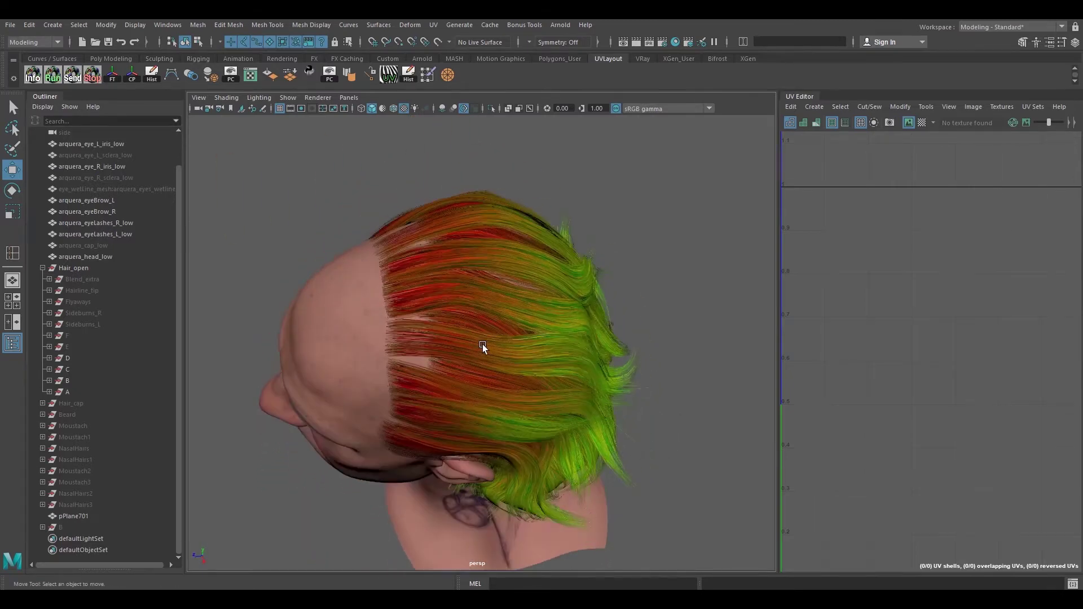
mouse_move(419, 362)
alt+mouse_down()
mouse_move(459, 347)
mouse_move(424, 349)
mouse_move(468, 327)
mouse_move(451, 286)
mouse_move(457, 308)
mouse_move(550, 290)
mouse_move(449, 264)
mouse_move(431, 302)
mouse_move(433, 353)
mouse_move(495, 331)
mouse_move(455, 316)
mouse_move(557, 289)
alt+mouse_up()
Step: Switch to untextured shading (5), dolly and orbit around the back hair, then snip that region
key(5)
alt+right_drag(557, 289, 485, 331)
mouse_move(485, 332)
alt+mouse_down()
mouse_move(499, 317)
mouse_move(449, 308)
mouse_move(511, 319)
mouse_move(482, 323)
alt+mouse_up()
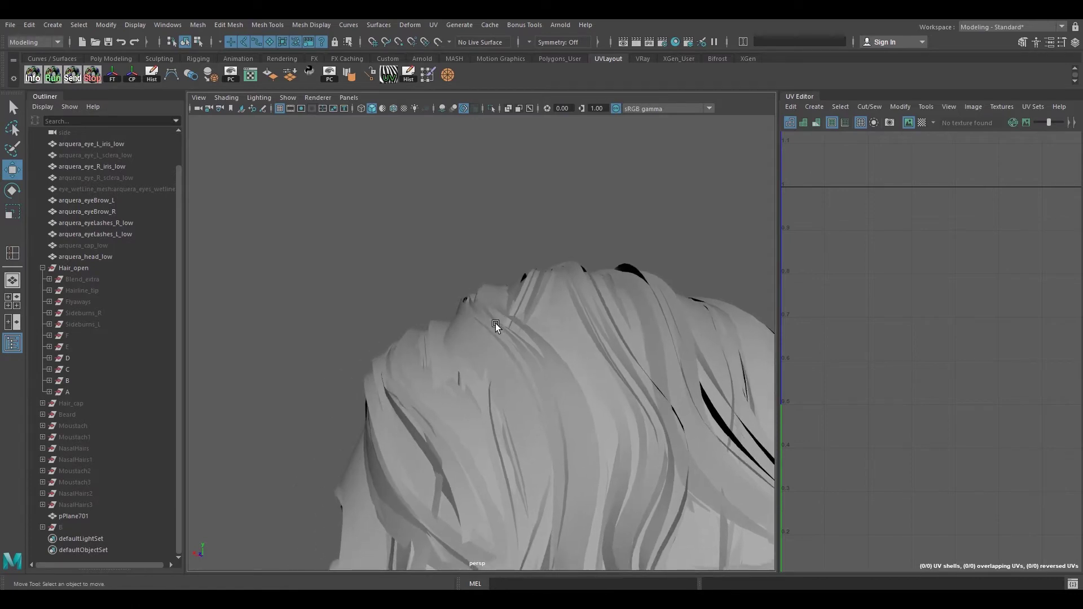
mouse_move(485, 334)
alt+mouse_down()
mouse_move(402, 323)
mouse_move(562, 329)
mouse_move(486, 299)
mouse_move(447, 365)
mouse_move(493, 337)
mouse_move(477, 337)
alt+mouse_up()
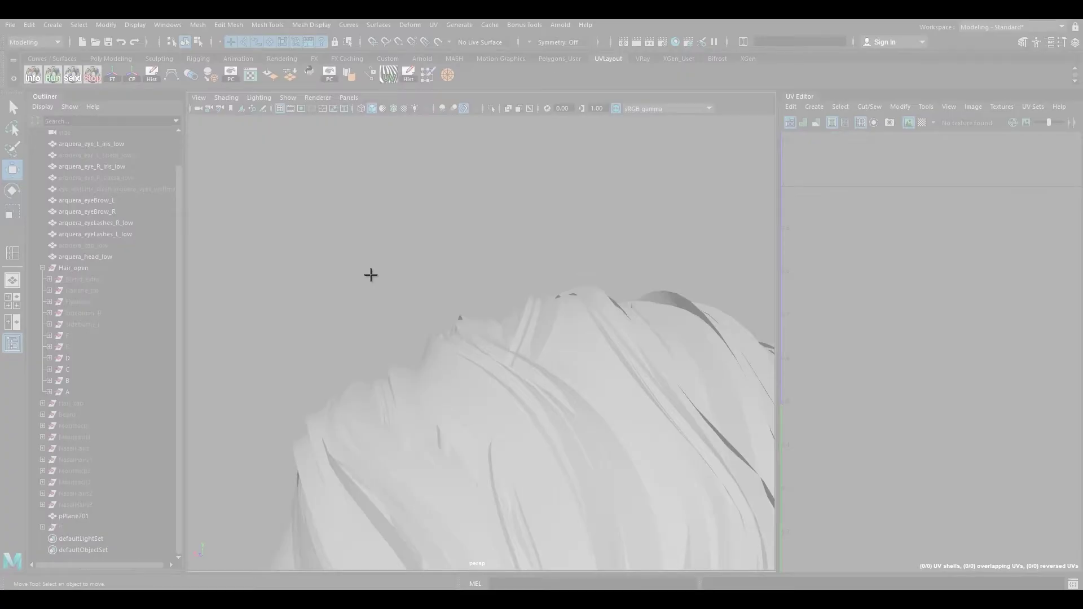
drag(334, 255, 629, 458)
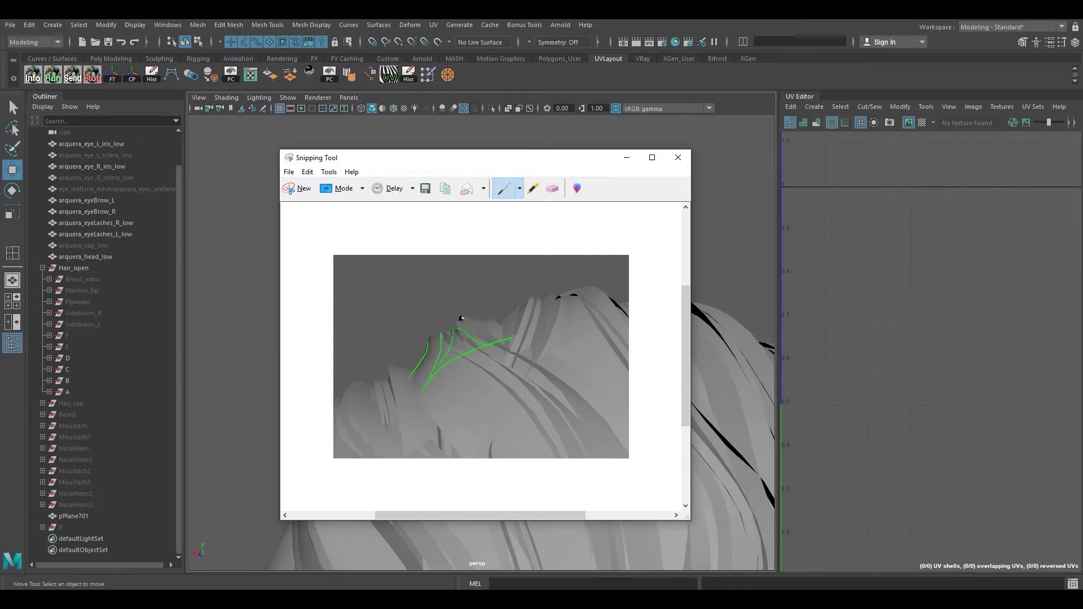
Step: Draw a green arrow on the captured hair image, then close the snip without saving
key(alt)
drag(531, 282, 514, 277)
click(677, 158)
click(533, 348)
Step: Restore textured display (6) and orbit from the left profile round to the right
mouse_move(502, 320)
alt+mouse_down()
mouse_move(526, 343)
mouse_move(530, 324)
mouse_move(464, 381)
mouse_move(503, 301)
mouse_move(543, 350)
mouse_move(610, 319)
mouse_move(580, 342)
mouse_move(604, 322)
mouse_move(558, 333)
mouse_move(568, 343)
mouse_move(418, 343)
mouse_move(473, 323)
mouse_move(484, 288)
mouse_move(508, 309)
mouse_move(476, 333)
mouse_move(513, 330)
mouse_move(477, 346)
mouse_move(482, 336)
alt+mouse_up()
key(6)
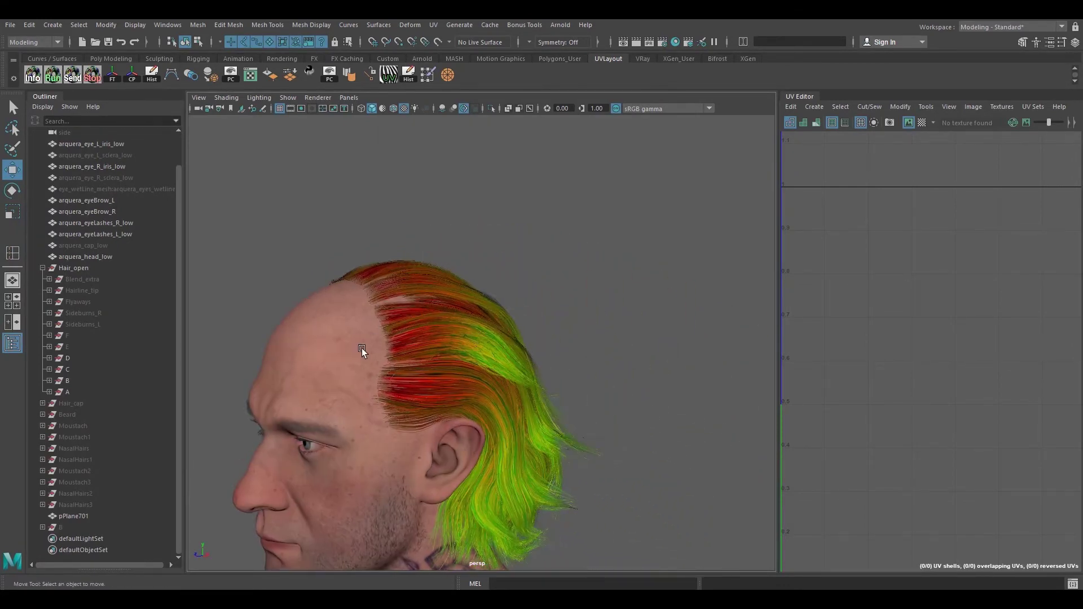
alt+drag(361, 349, 465, 287)
alt+drag(566, 306, 395, 324)
scroll(388, 295, up, 2)
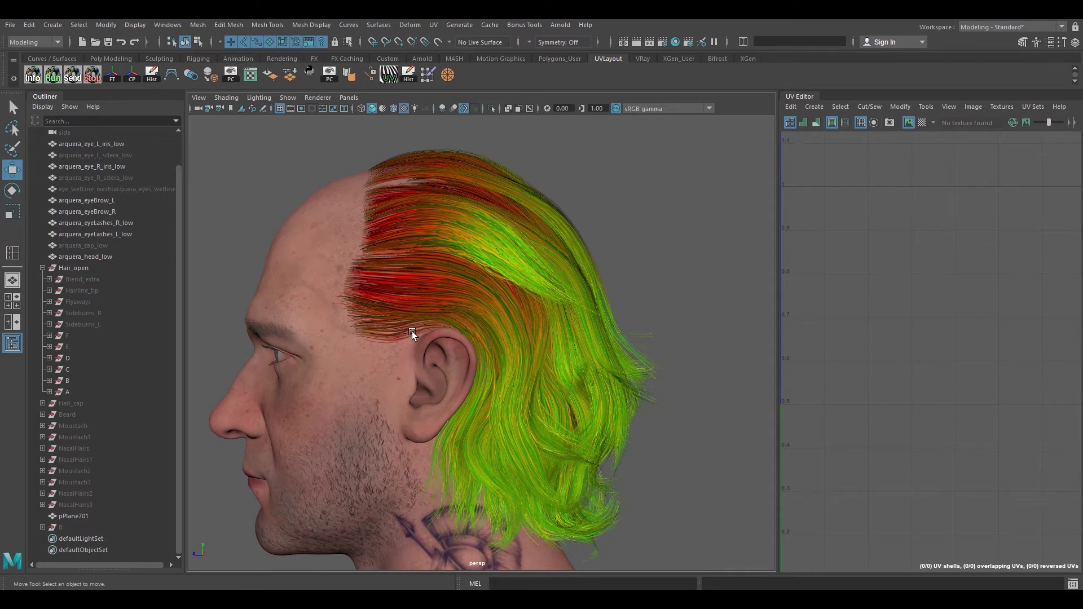
alt+drag(411, 331, 475, 324)
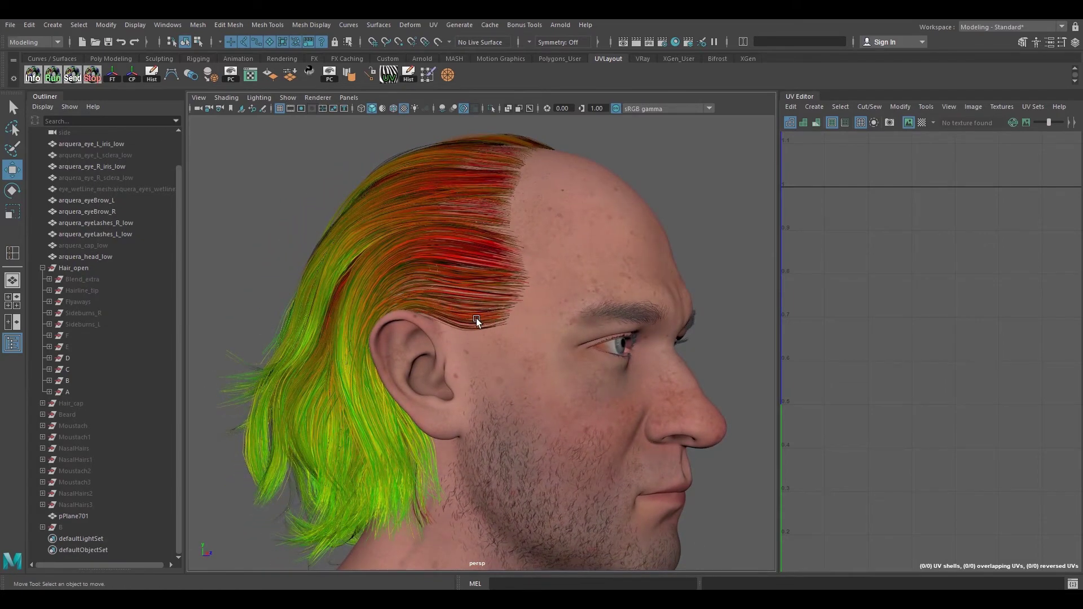
alt+drag(551, 304, 502, 281)
Step: Toggle the wireframe-on-shaded overlay on and off, then select a hair card at the temple
click(394, 109)
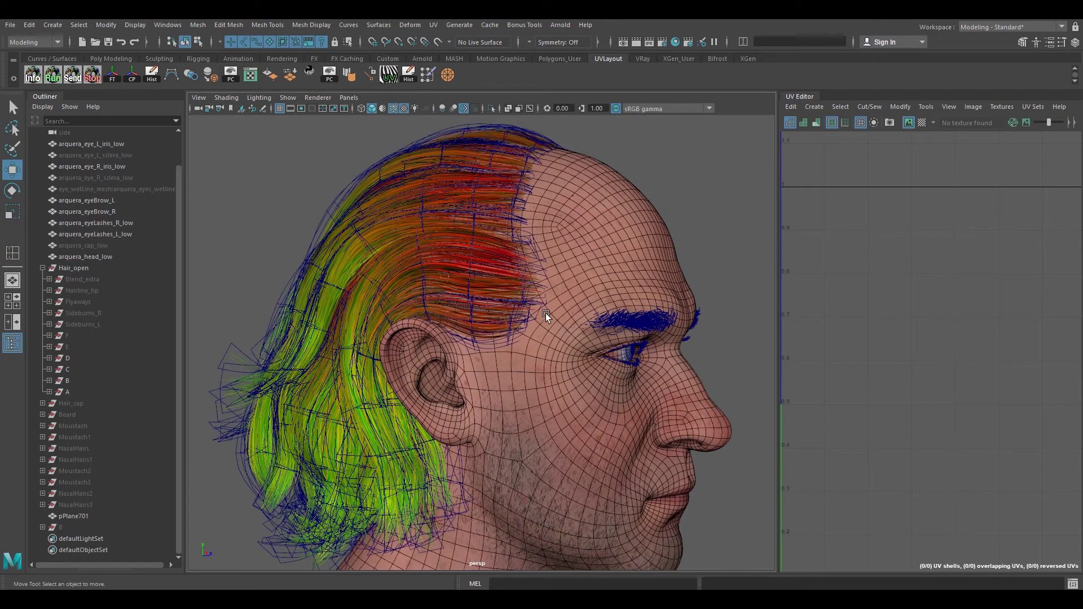
alt+drag(546, 313, 503, 292)
click(394, 108)
alt+drag(437, 178, 406, 316)
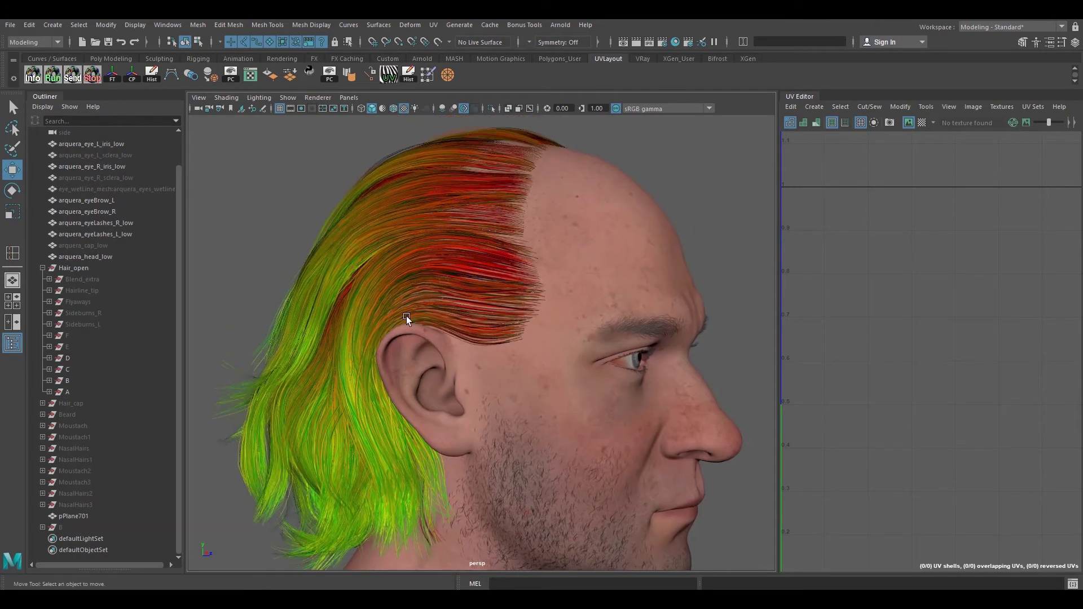
click(449, 309)
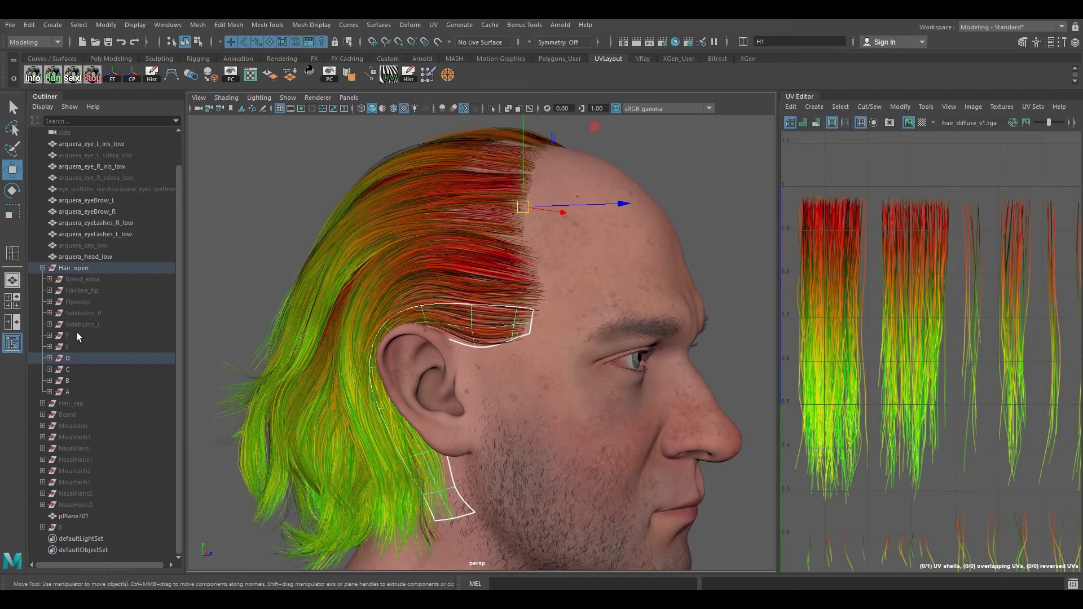
Step: Select row D, expand it to list clumps D001–D014, and select clump D007
click(74, 357)
click(49, 358)
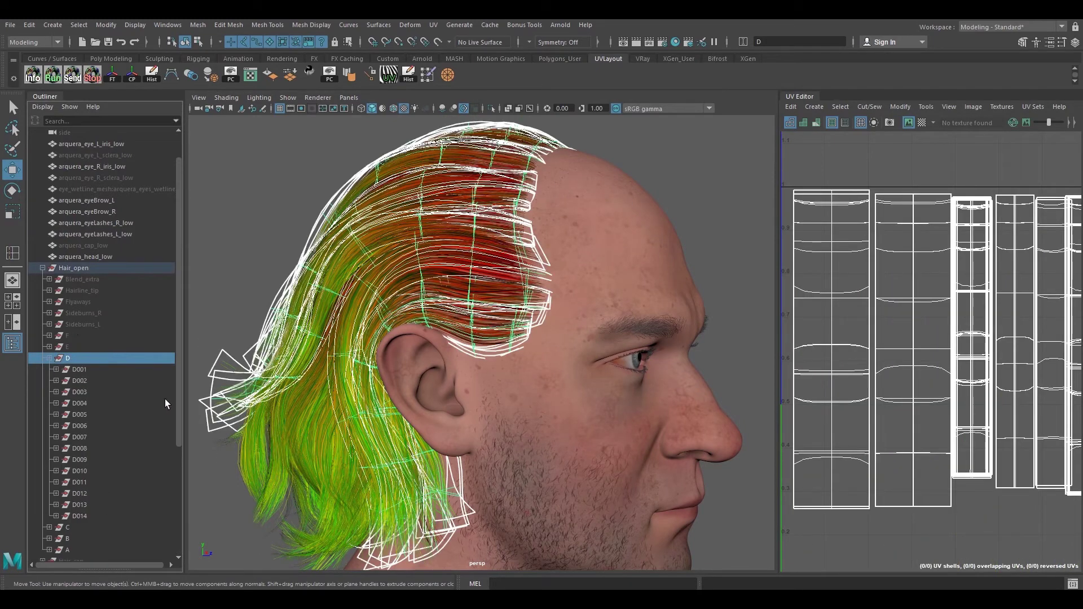
click(82, 438)
alt+drag(478, 359, 496, 316)
scroll(545, 340, up, 5)
Step: Pick cards D012 and D014, select clump D014, then expand D001 to show main and H1–H6
click(544, 340)
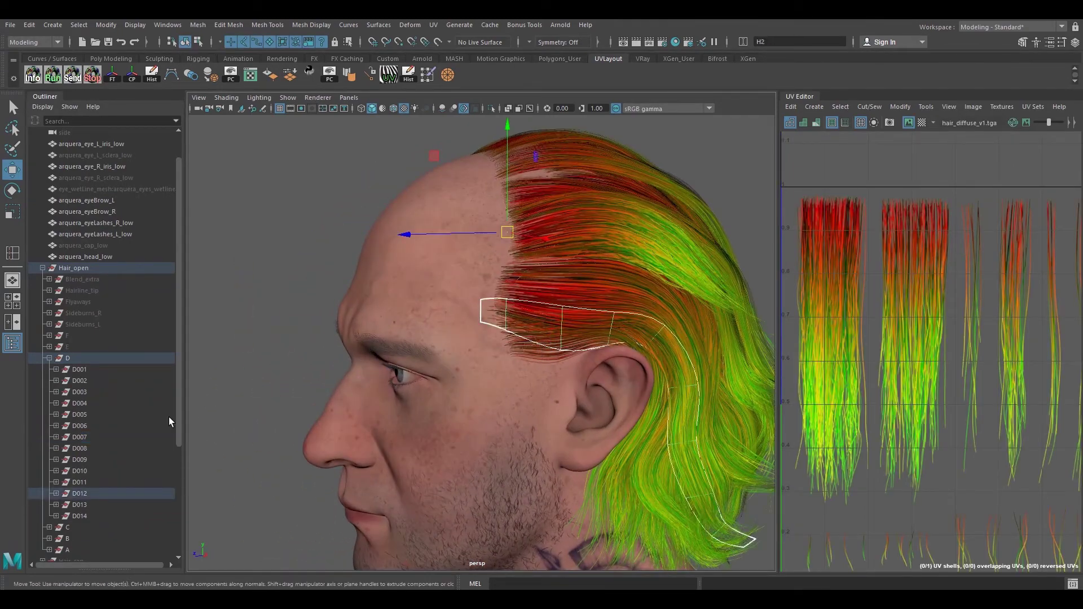
alt+drag(429, 350, 482, 399)
click(521, 363)
click(58, 520)
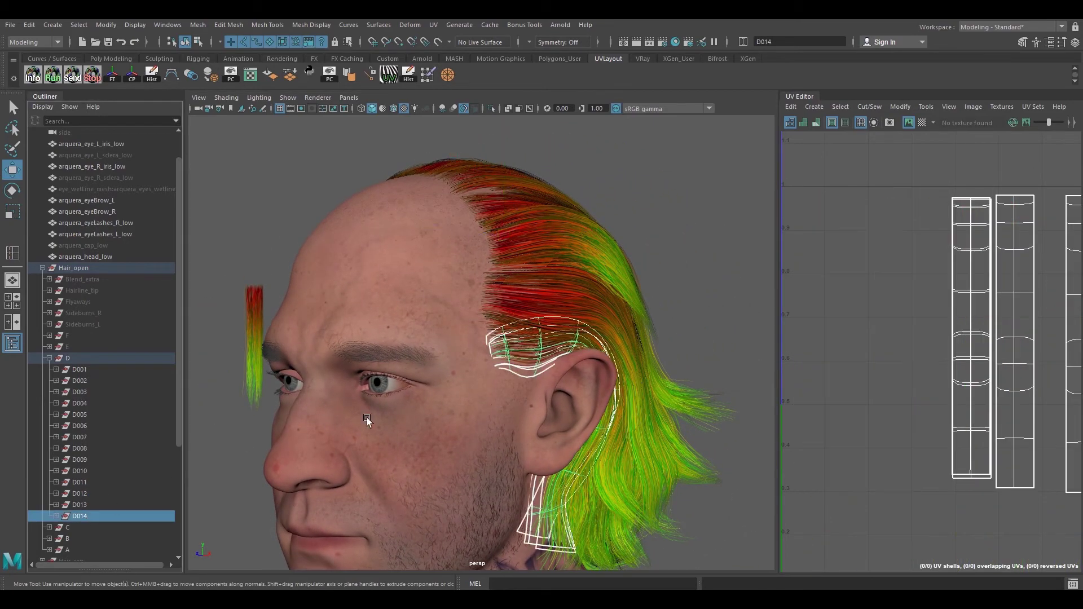
alt+drag(366, 418, 517, 402)
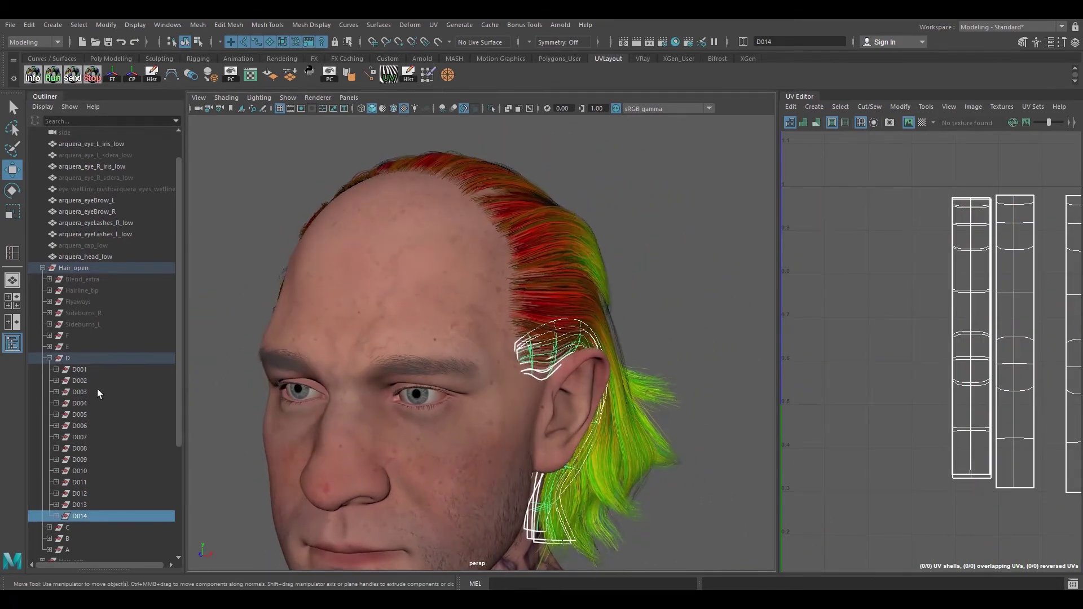
click(57, 370)
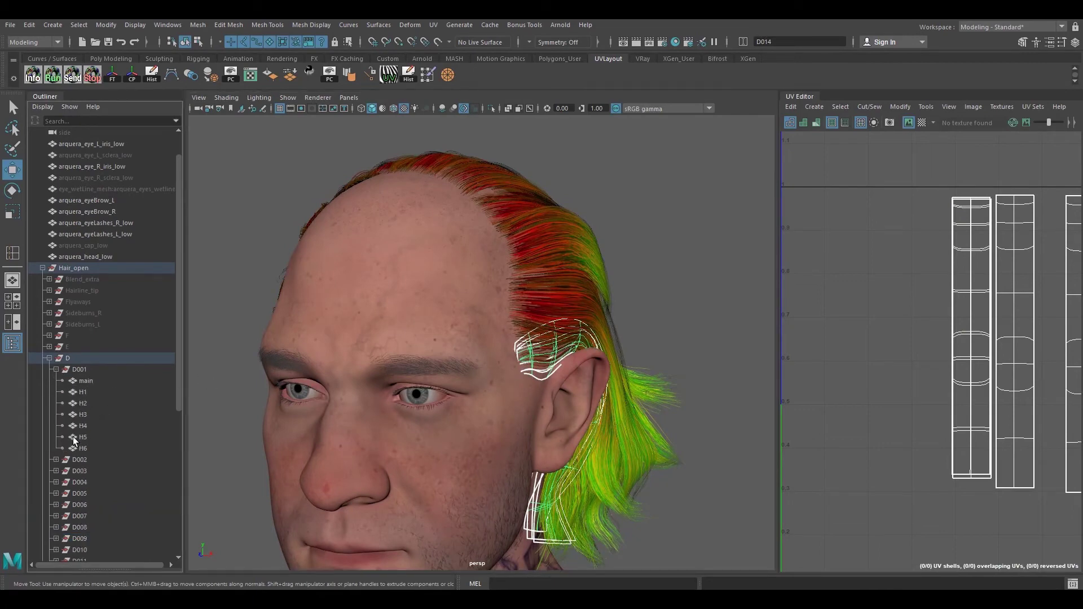
Step: Select D001's transitional cards H1–H6 and orbit to see where they sit on the scalp
alt+drag(190, 405, 382, 385)
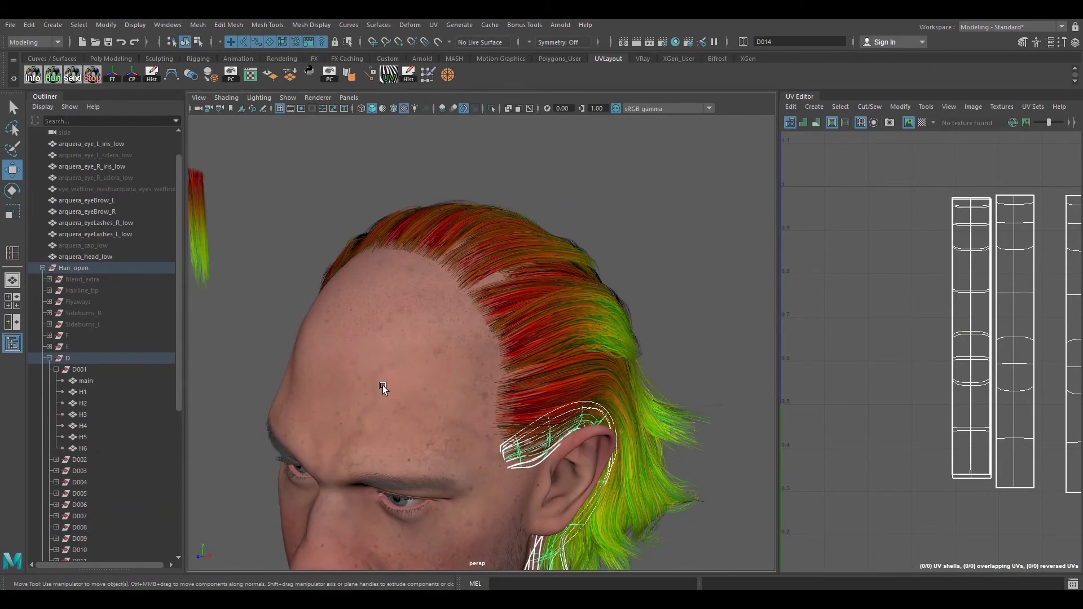
click(83, 395)
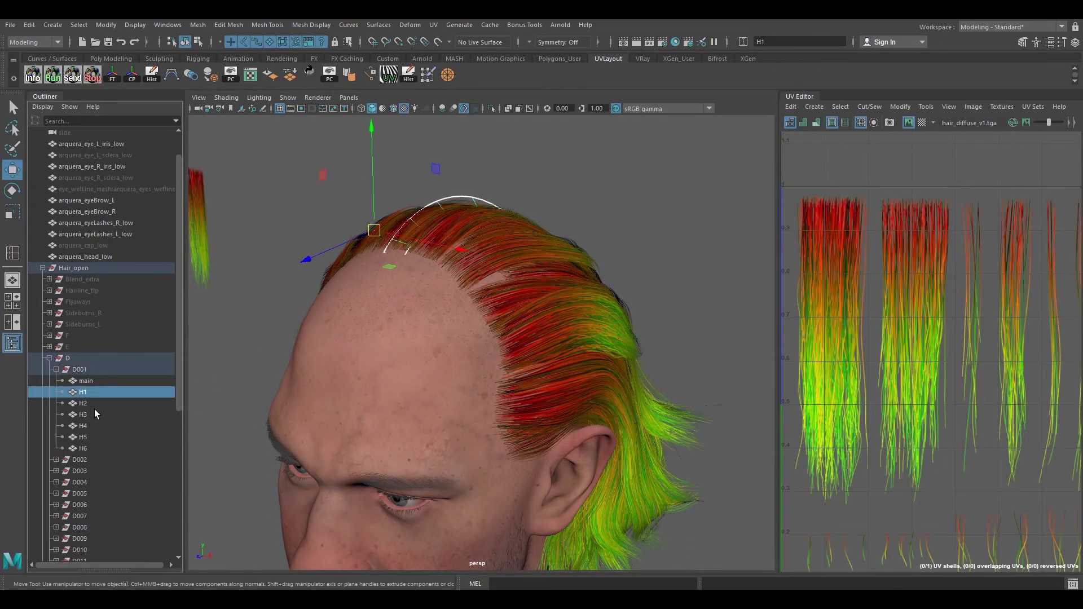
shift+click(86, 448)
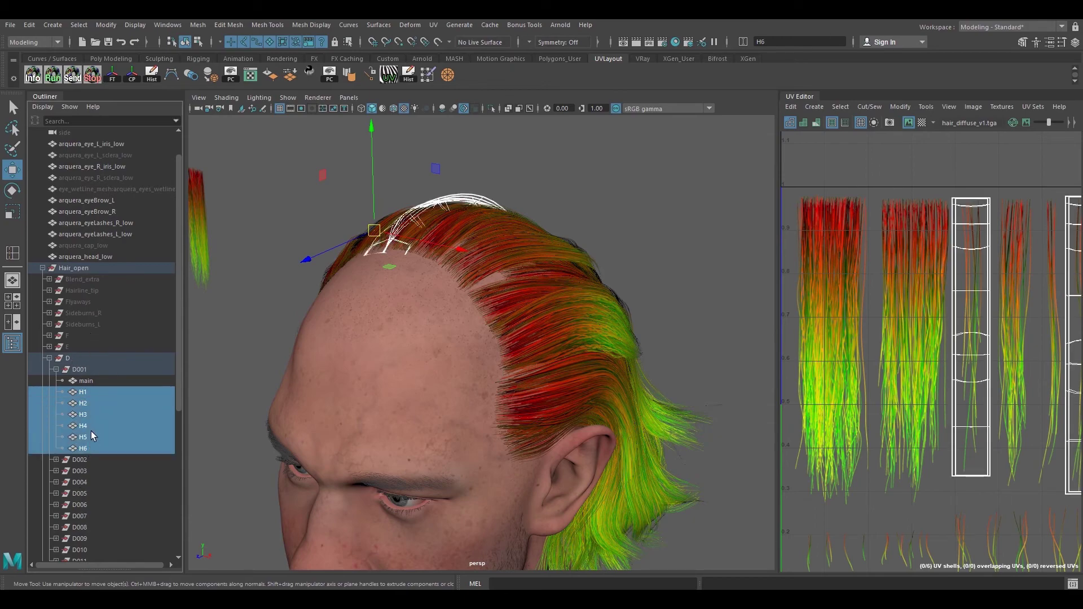
alt+drag(440, 344, 288, 366)
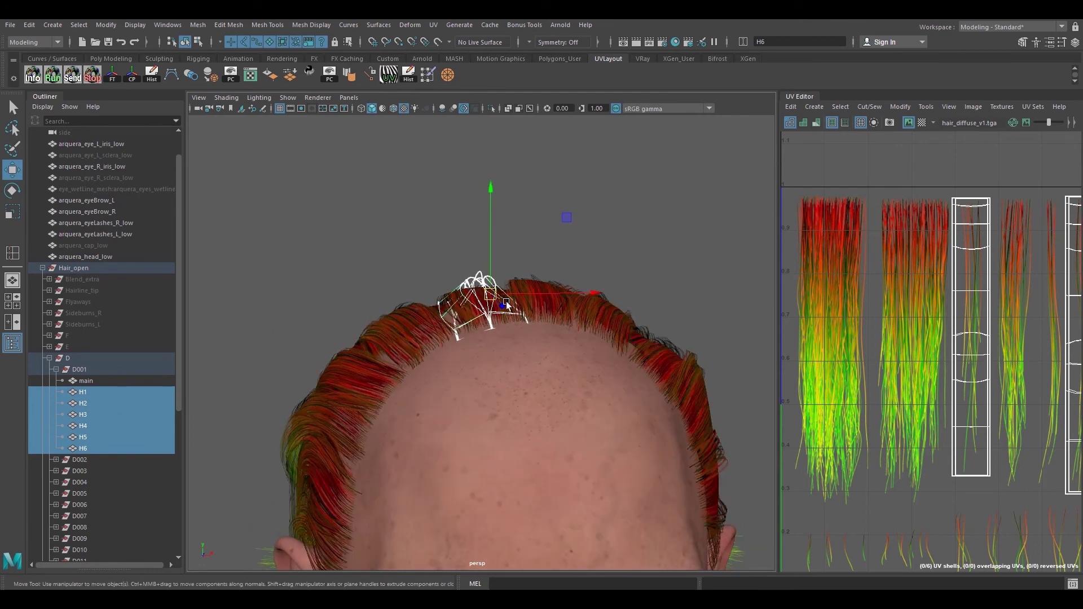
alt+drag(483, 303, 505, 310)
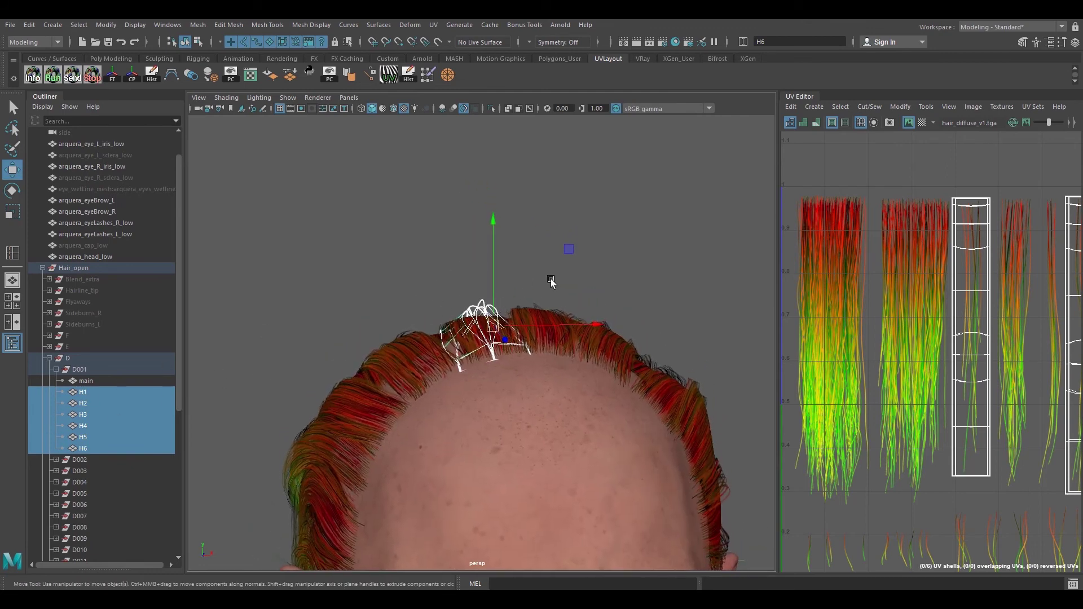
alt+drag(551, 282, 433, 292)
Step: Collapse D001 and select D002's transitional cards H1–H6, orbiting around the crown
click(56, 370)
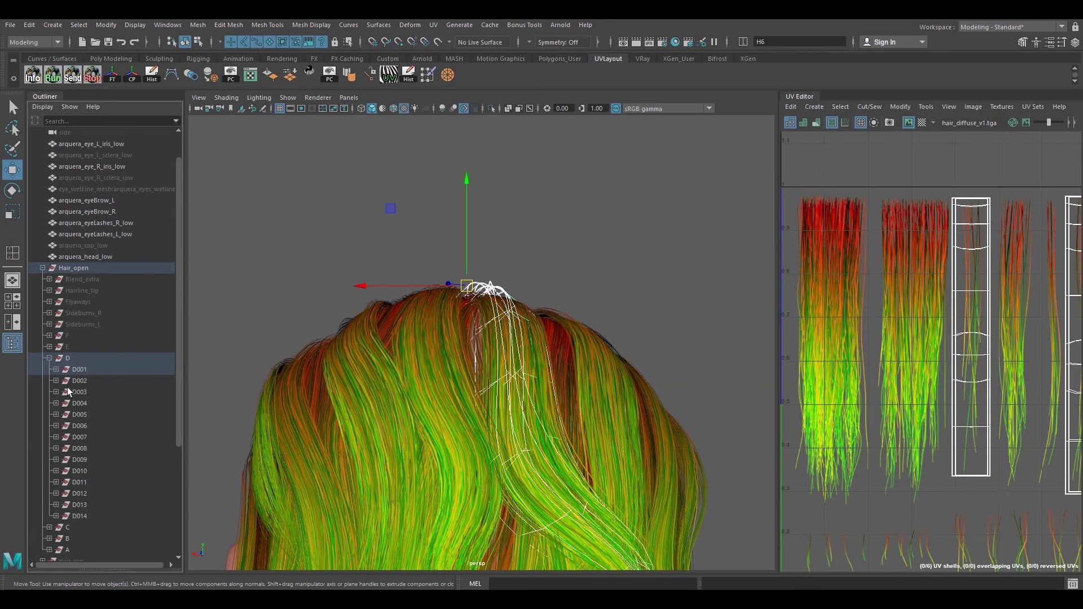
click(56, 381)
click(89, 403)
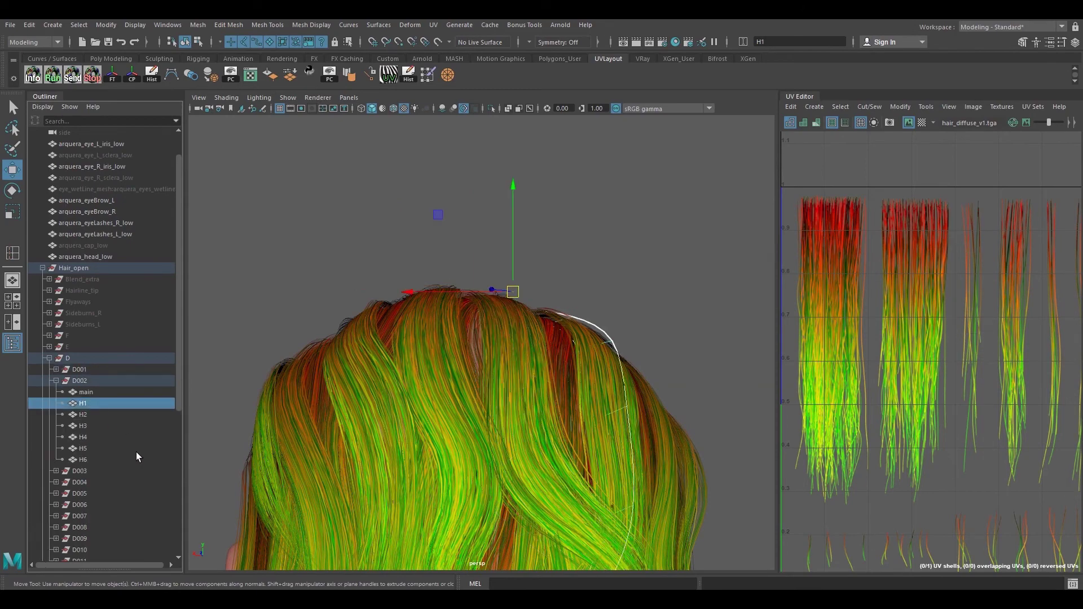
shift+click(88, 461)
alt+drag(493, 310, 587, 341)
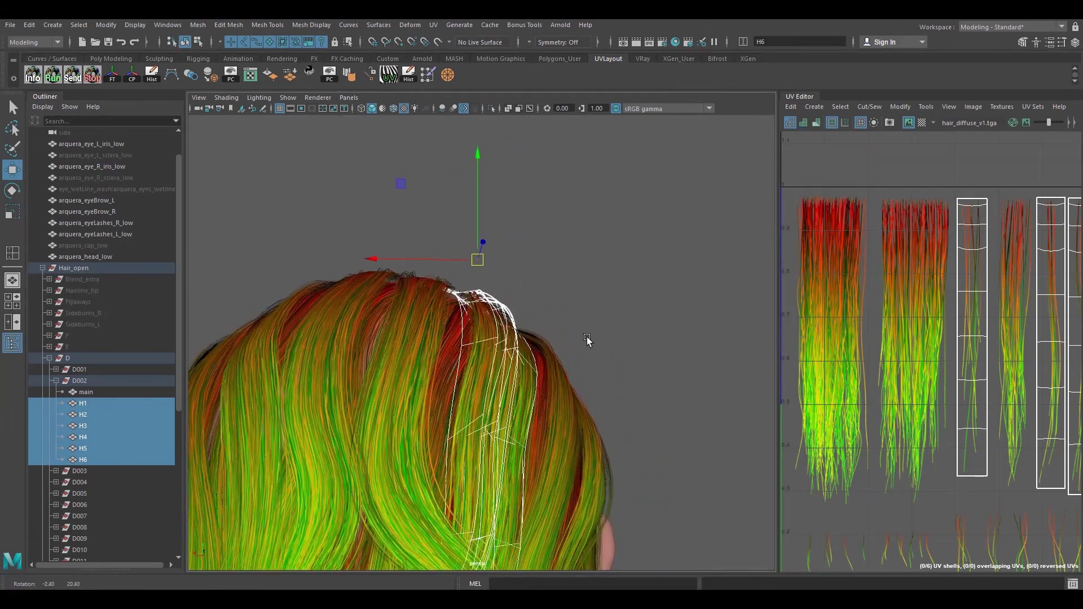
Step: Collapse D002 and row D, then orbit back to a front-side view of the head
click(56, 380)
click(49, 358)
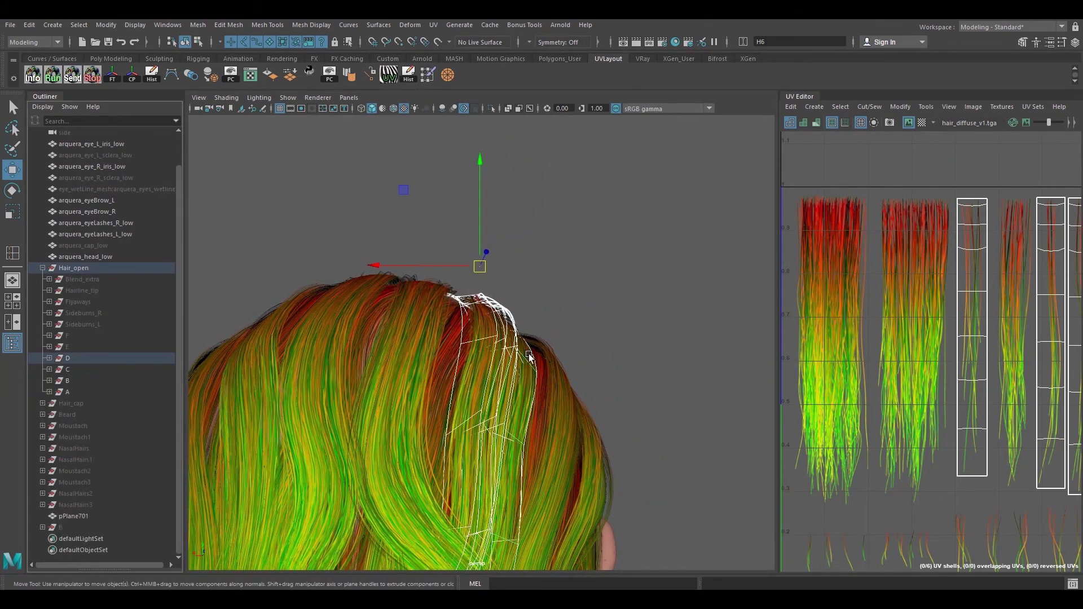
alt+drag(530, 357, 427, 325)
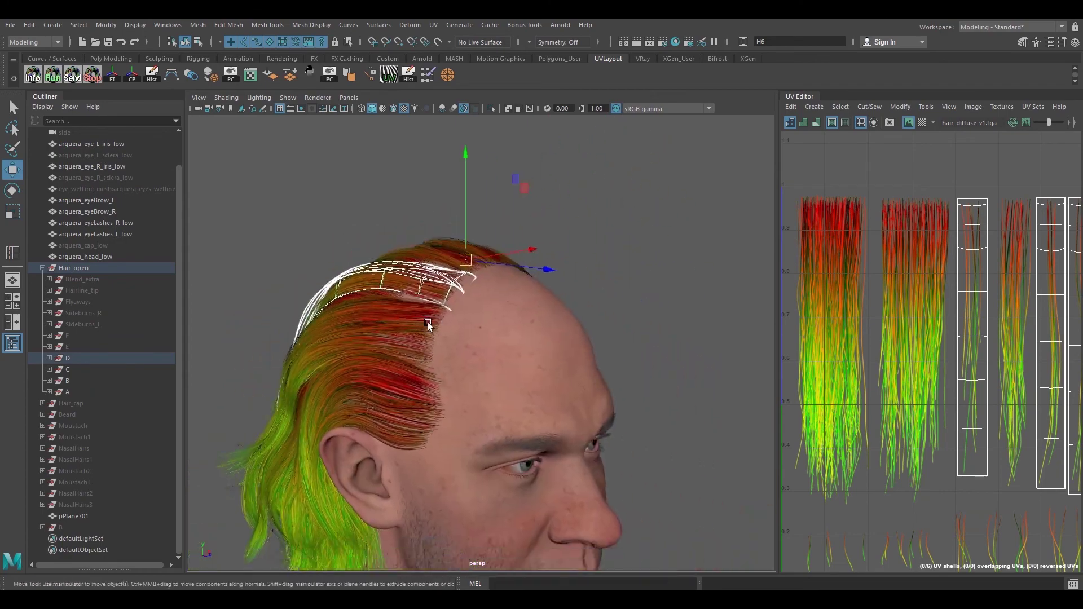
alt+drag(563, 401, 510, 368)
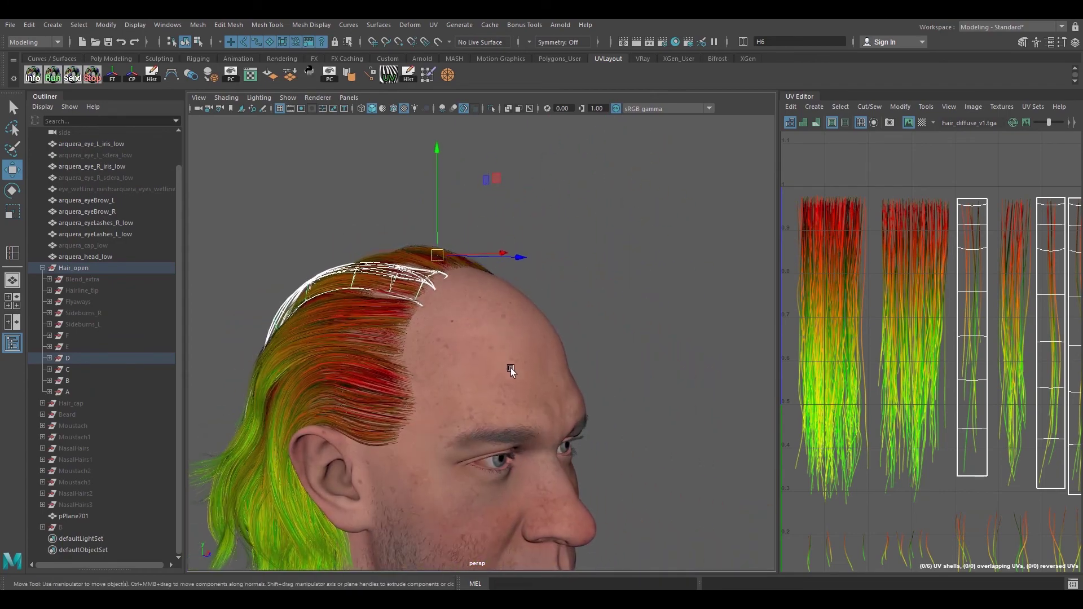